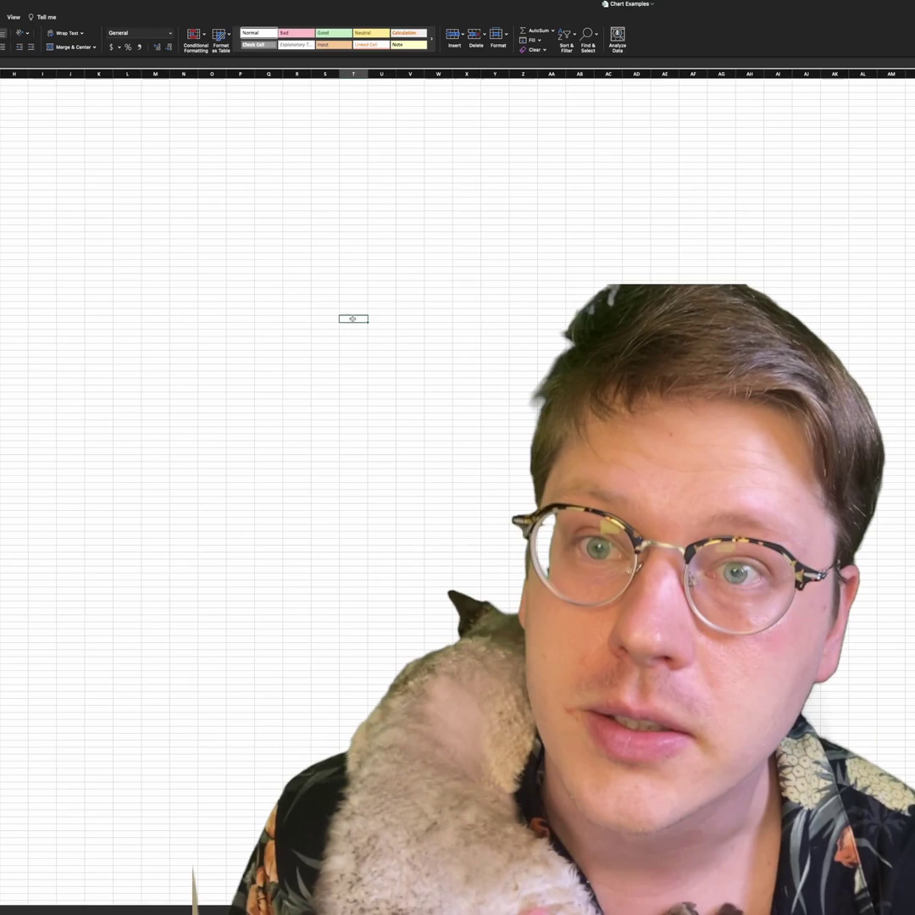
# Step: Fill every cell of the sheet with a dark slate-grey background colour
pyautogui.press('super+a')
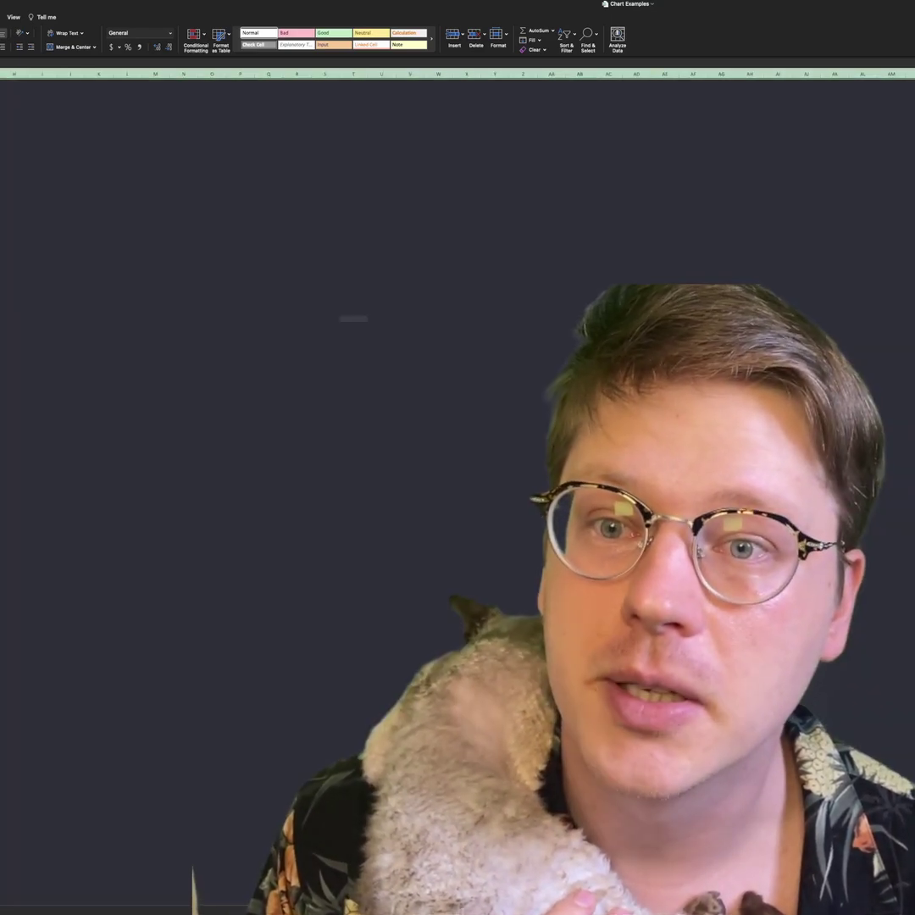
pyautogui.click(335, 315)
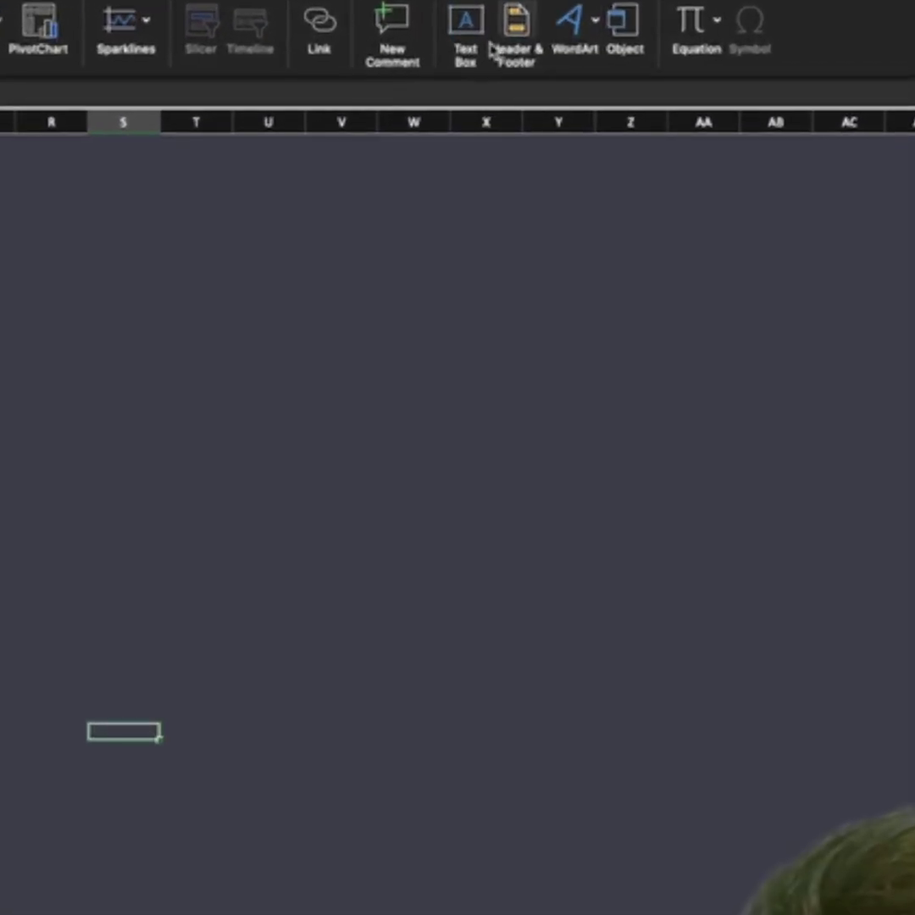
# Step: Insert a text box near the sheet's upper-left corner reading "Building PPT style visuals in Excel" in white Batang, size 28
pyautogui.moveTo(21, 222); pyautogui.dragTo(331, 276)
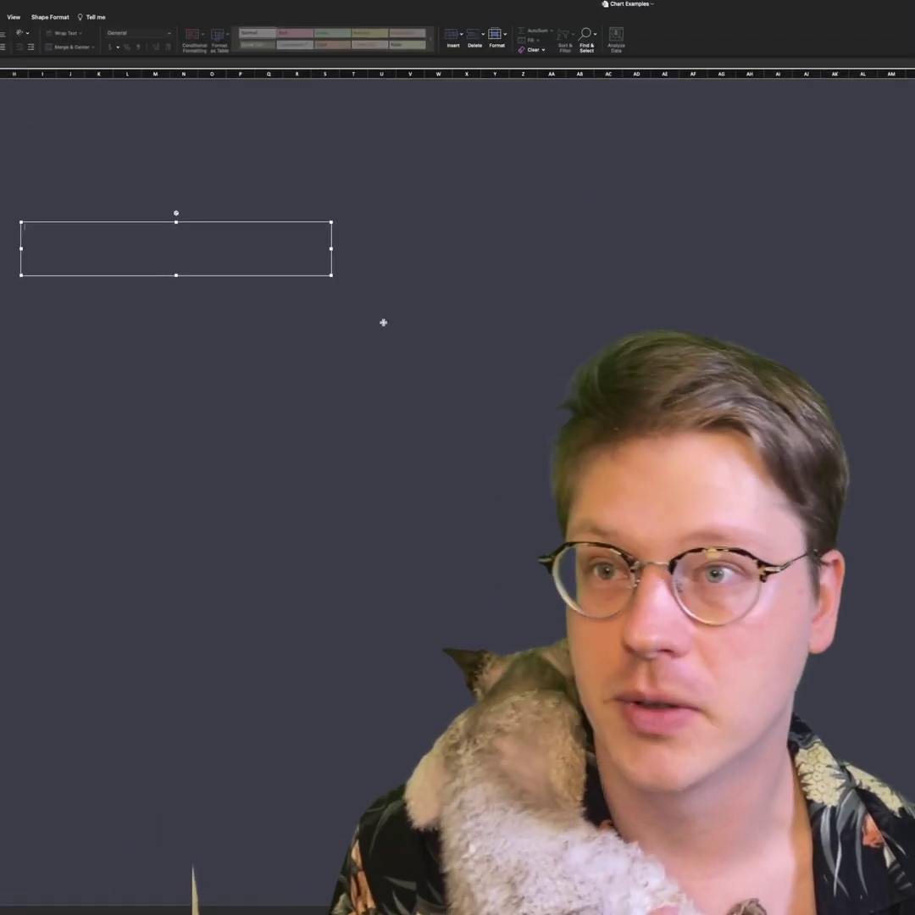
pyautogui.moveTo(228, 224); pyautogui.dragTo(169, 211)
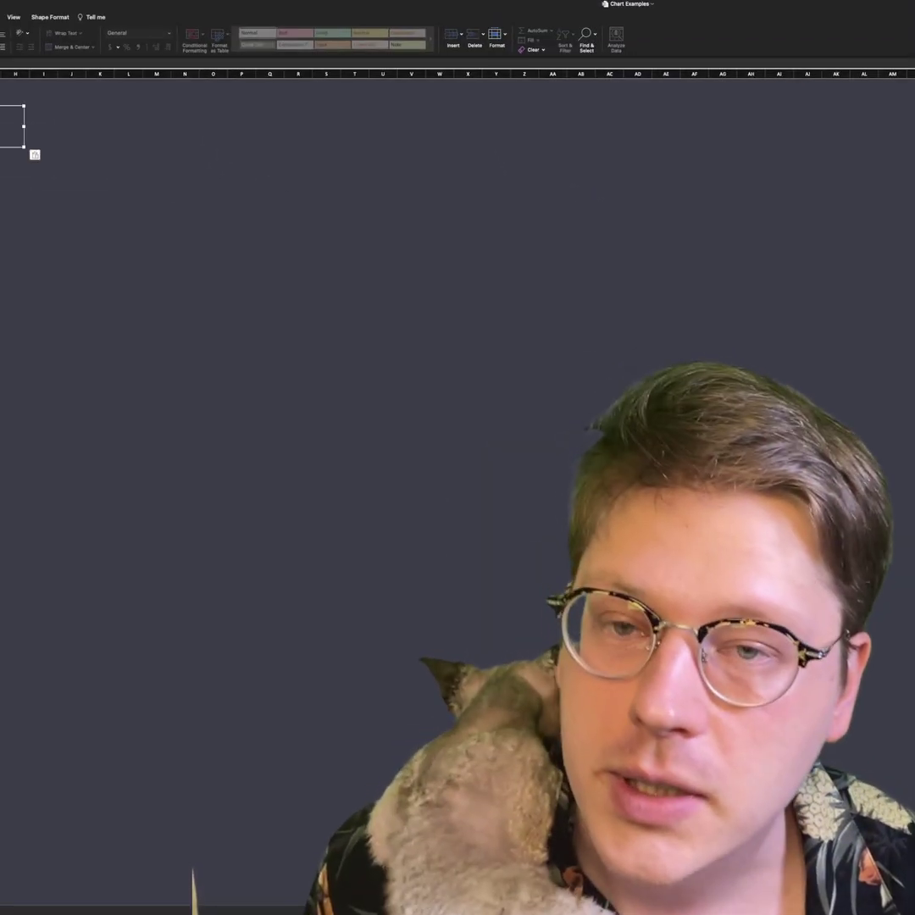
pyautogui.moveTo(0, 74); pyautogui.dragTo(2, 88)
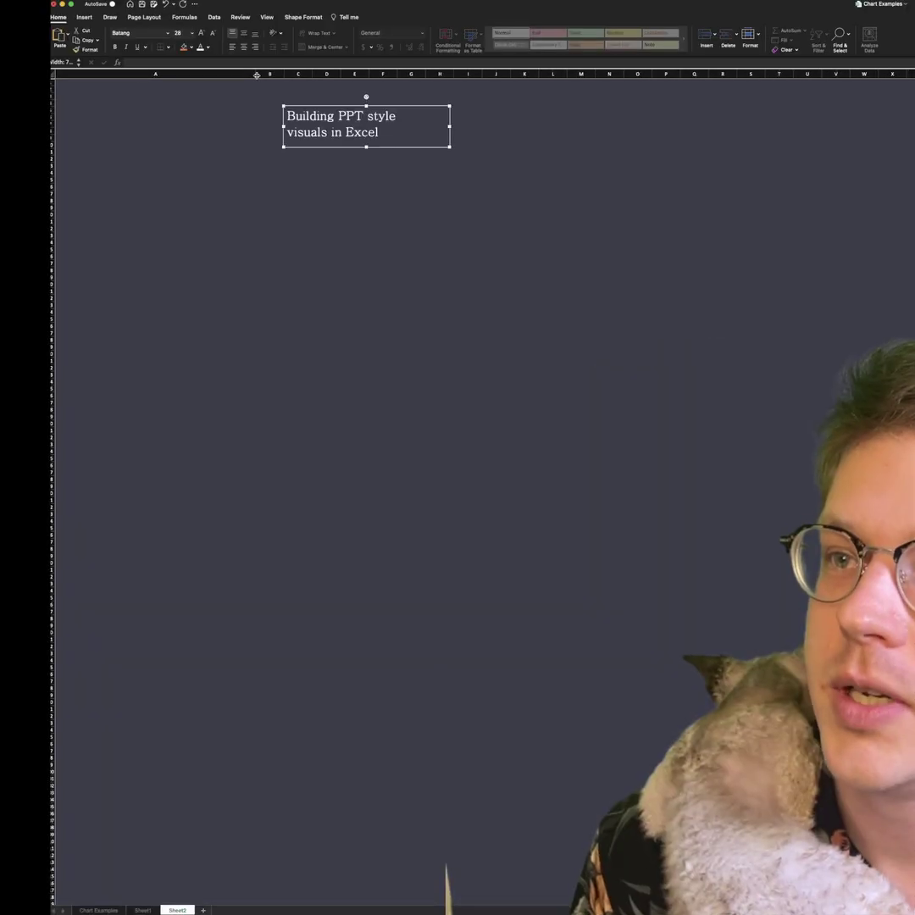
# Step: Widen column A as a left margin and move the "Building PPT style visuals in Excel" text box further down the sheet
pyautogui.moveTo(255, 74); pyautogui.dragTo(165, 73)
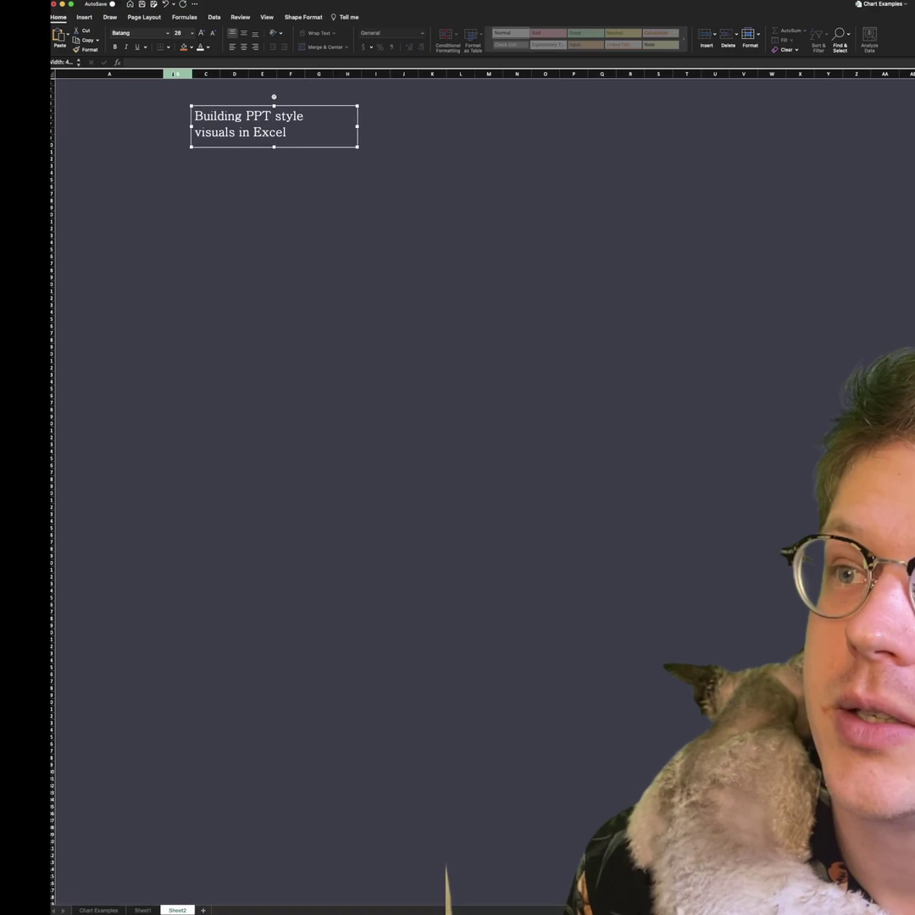
pyautogui.moveTo(165, 73); pyautogui.dragTo(222, 74)
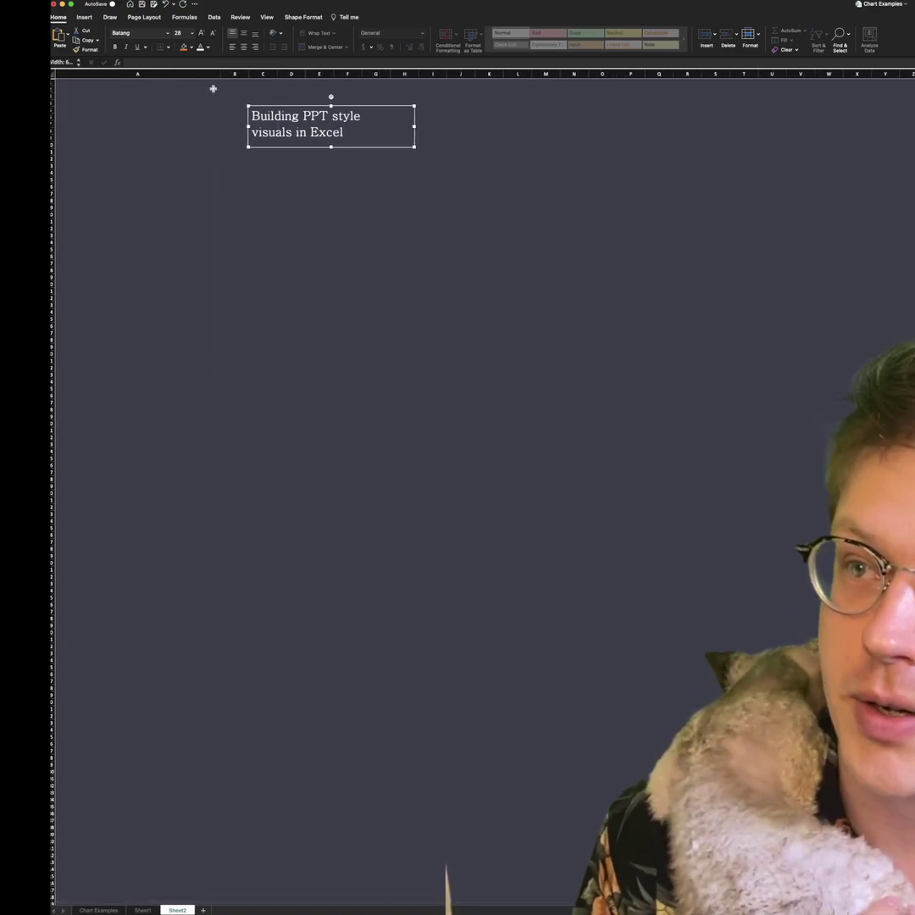
pyautogui.moveTo(306, 107); pyautogui.dragTo(354, 307)
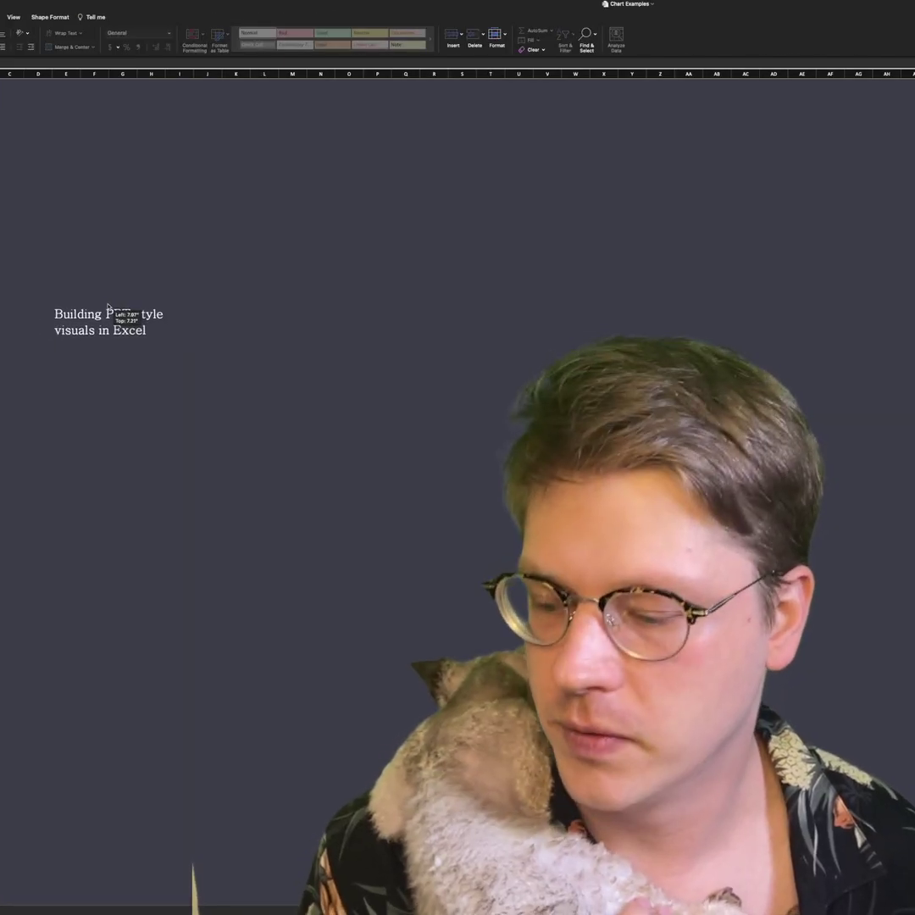
pyautogui.moveTo(101, 309); pyautogui.dragTo(106, 302)
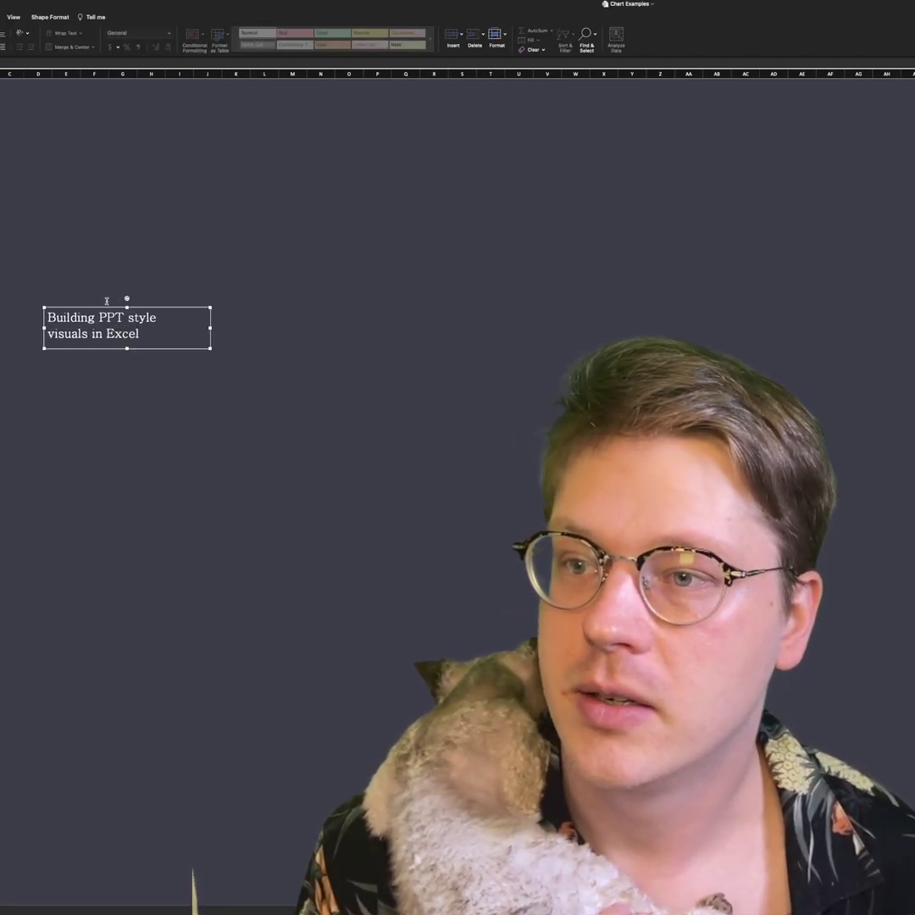
pyautogui.moveTo(170, 301); pyautogui.dragTo(158, 273)
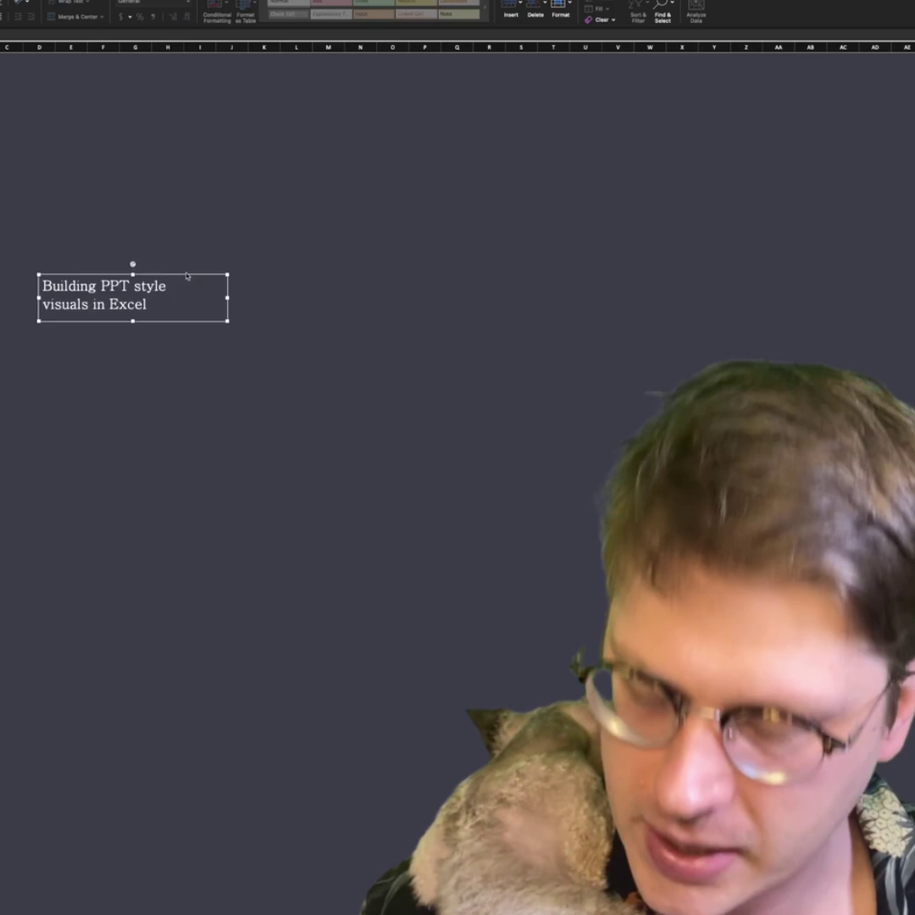
# Step: Duplicate the text box below the first to create the bold yellow heading "FROM START TO FINISH" and a smaller lorem ipsum paragraph
pyautogui.press('super+d')
pyautogui.moveTo(228, 283); pyautogui.dragTo(231, 350)
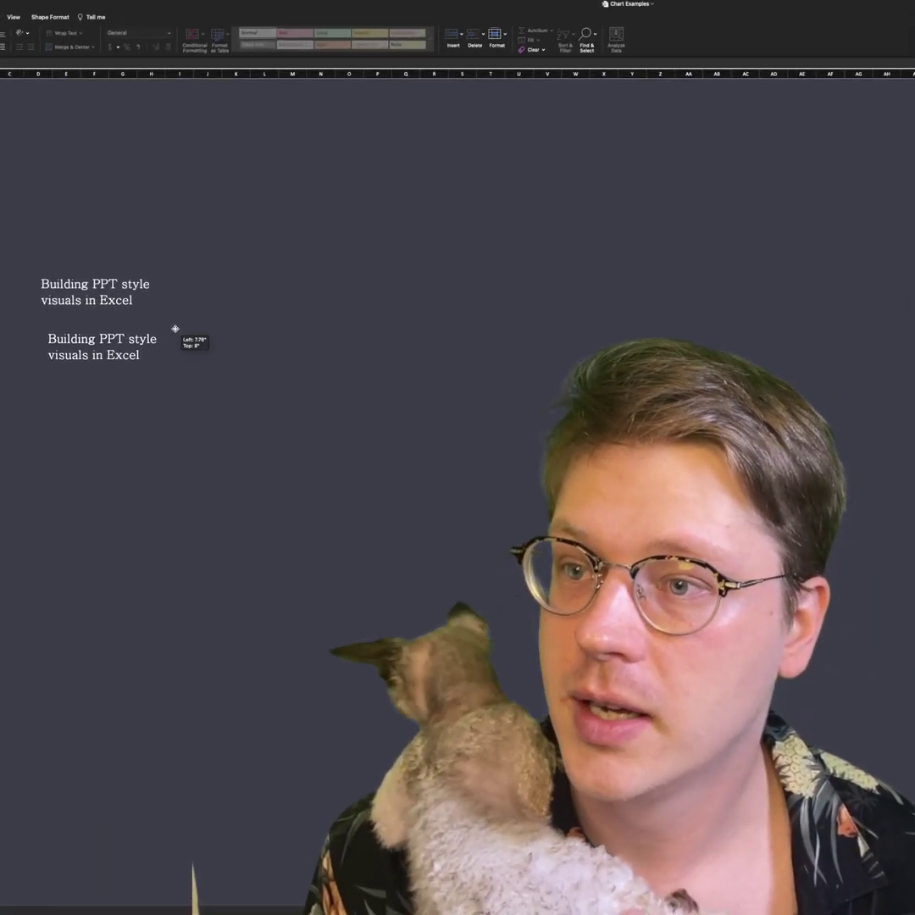
pyautogui.moveTo(176, 329); pyautogui.dragTo(173, 326)
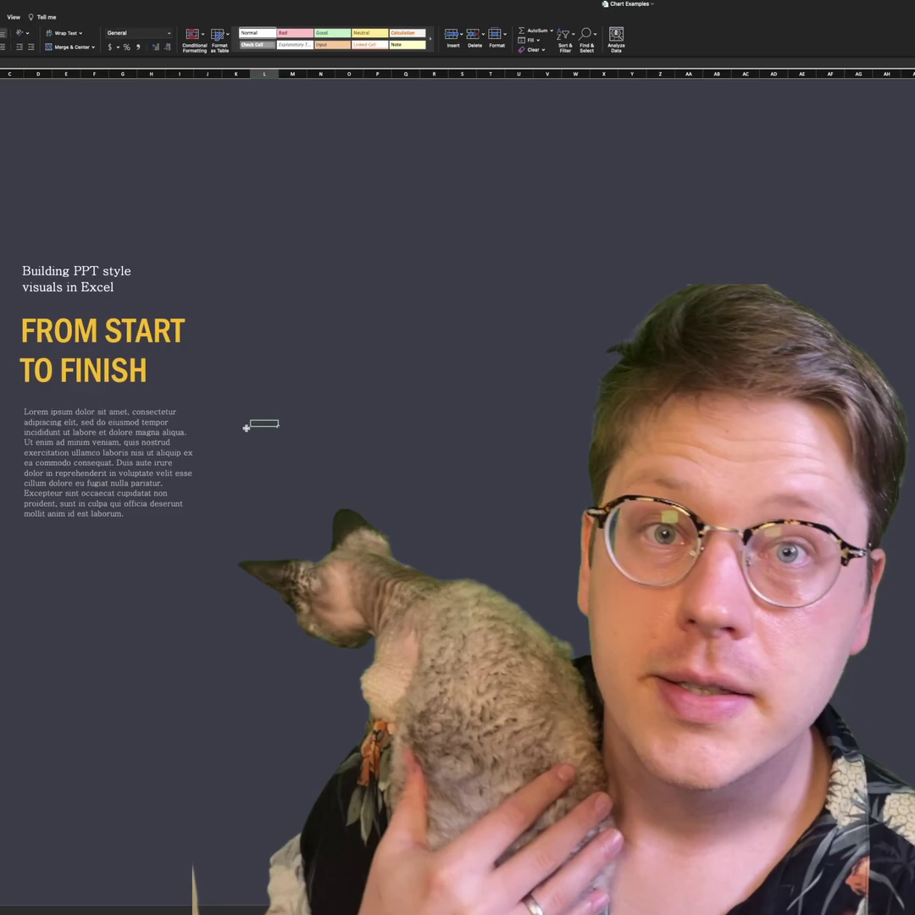
pyautogui.scroll(-1, 67, 414)
pyautogui.click(46, 269)
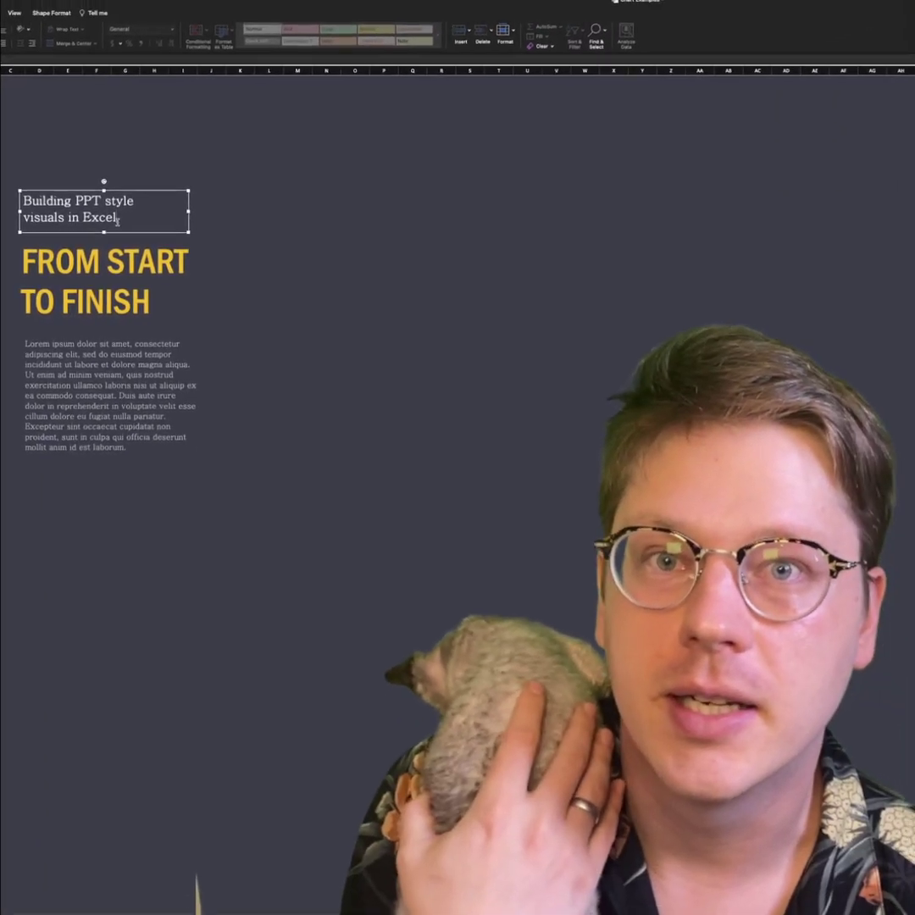
pyautogui.click(119, 238)
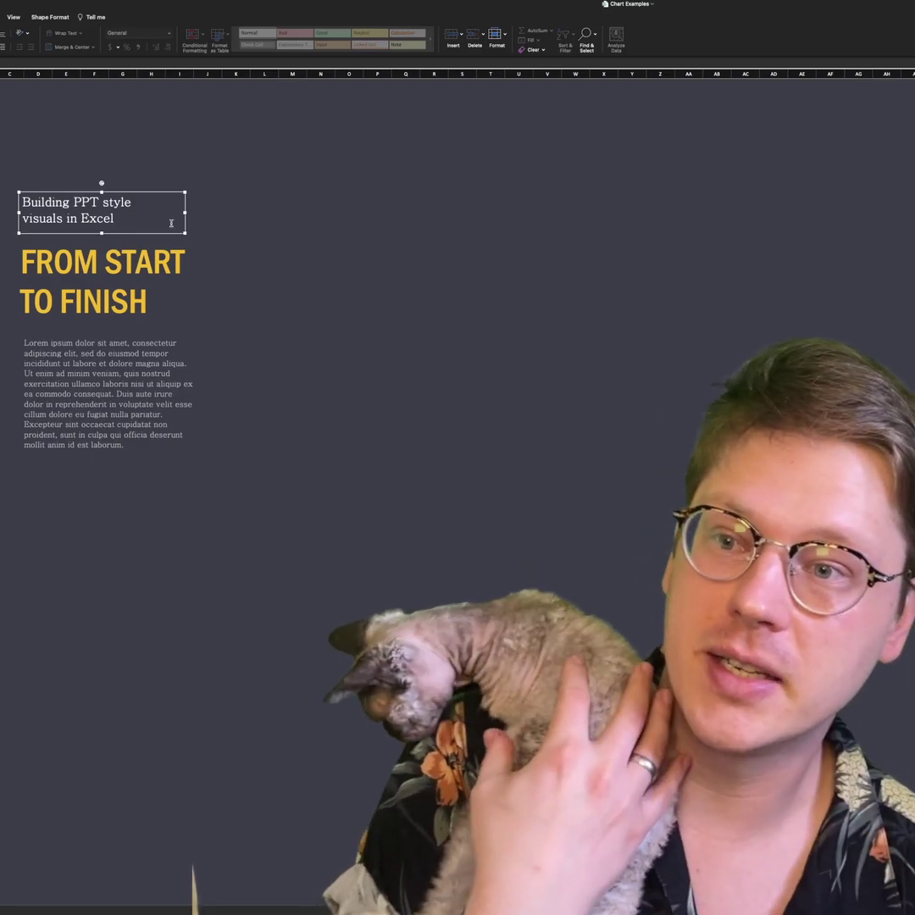
pyautogui.click(89, 418)
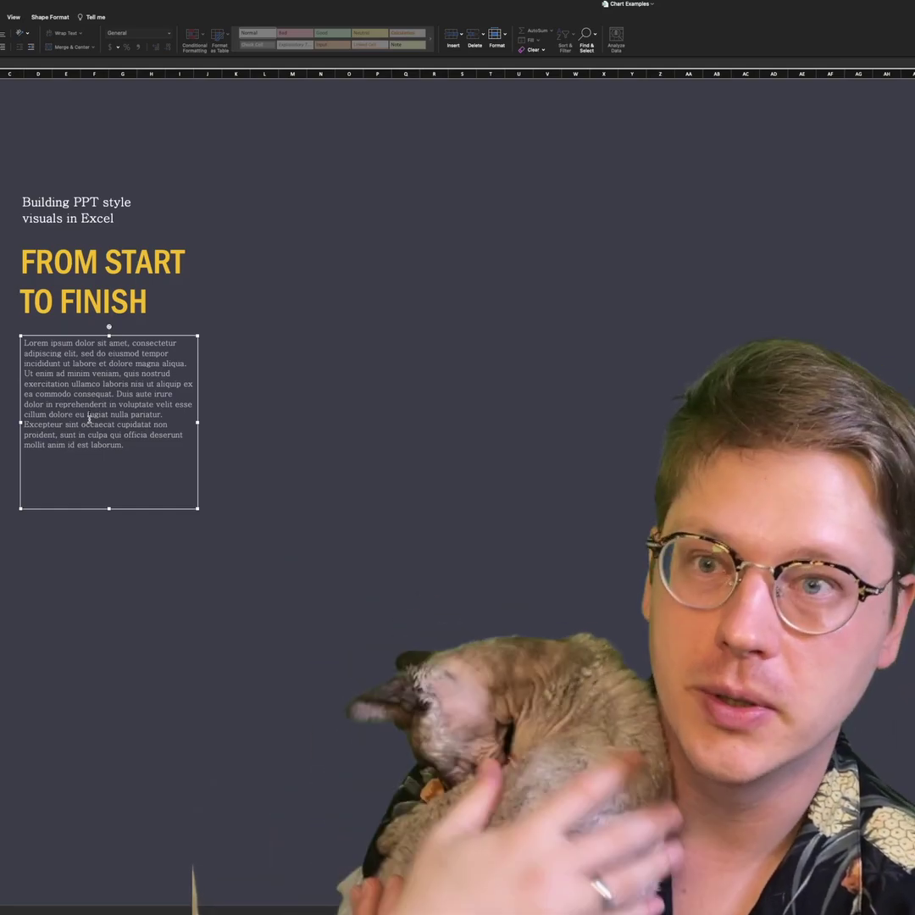
# Step: Insert skyscraper, colourful facade and suitcase stock pictures as three tall darkened cards beside the text, plus an extra suitcase picture below them
pyautogui.click(208, 326)
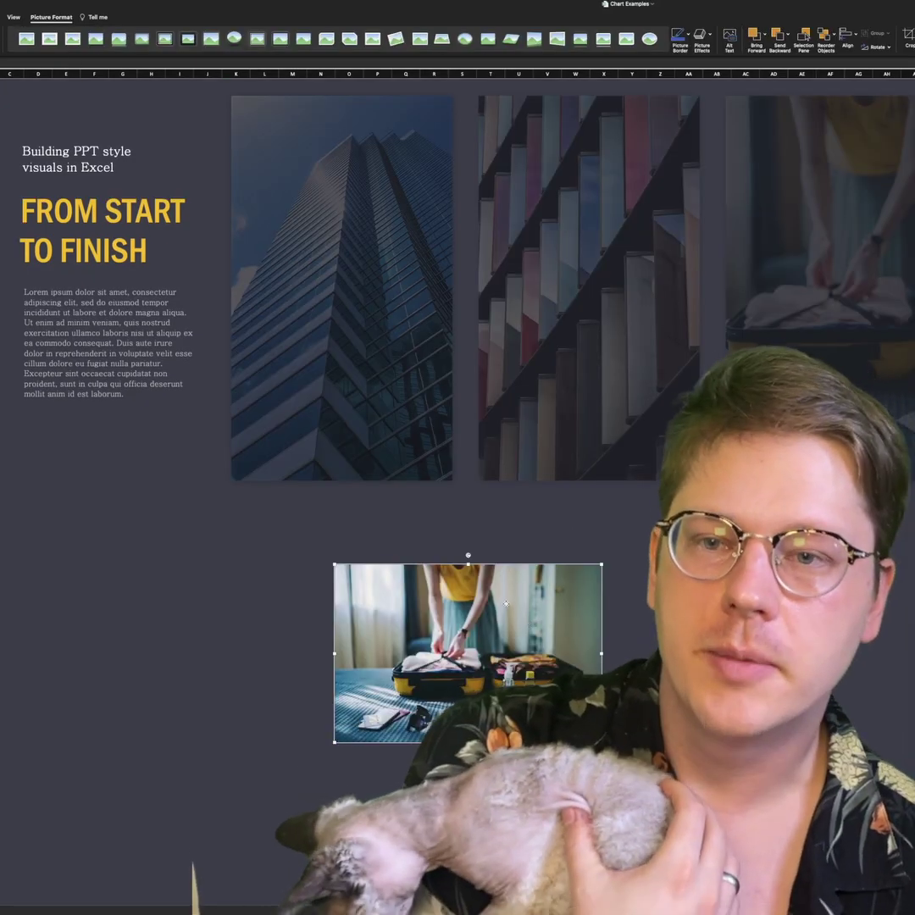
pyautogui.moveTo(505, 606); pyautogui.dragTo(529, 573)
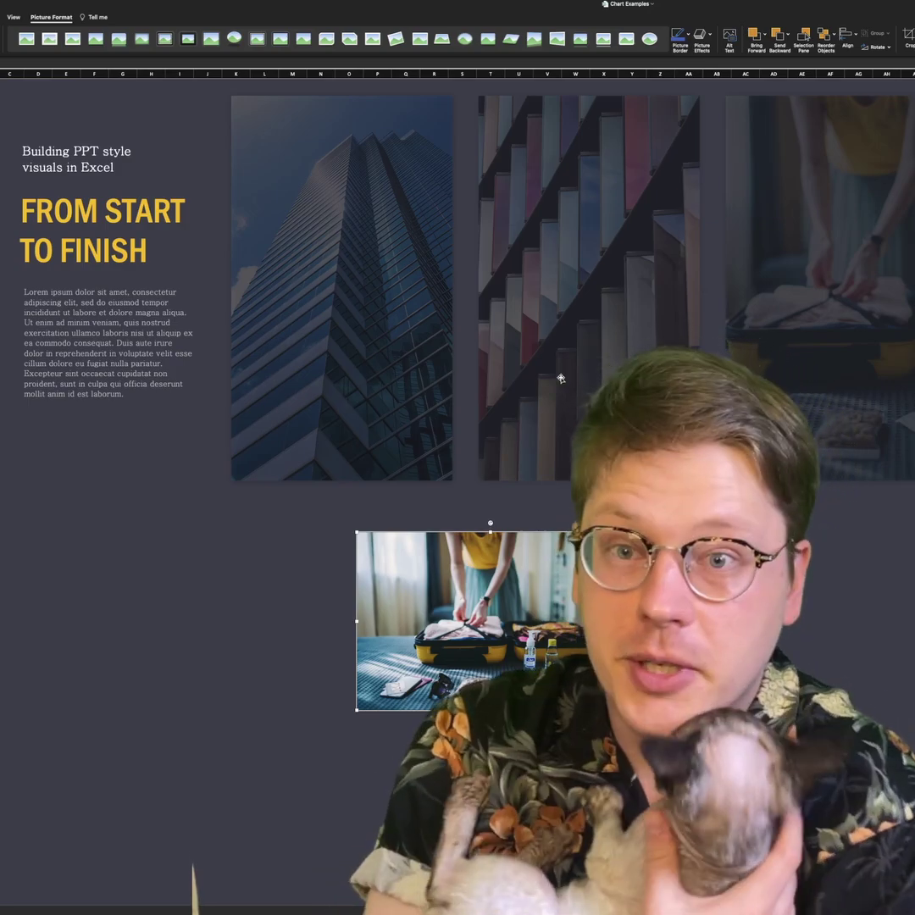
# Step: Move the extra suitcase picture over the first card and enlarge it to the height of the cards
pyautogui.moveTo(543, 601); pyautogui.dragTo(363, 149)
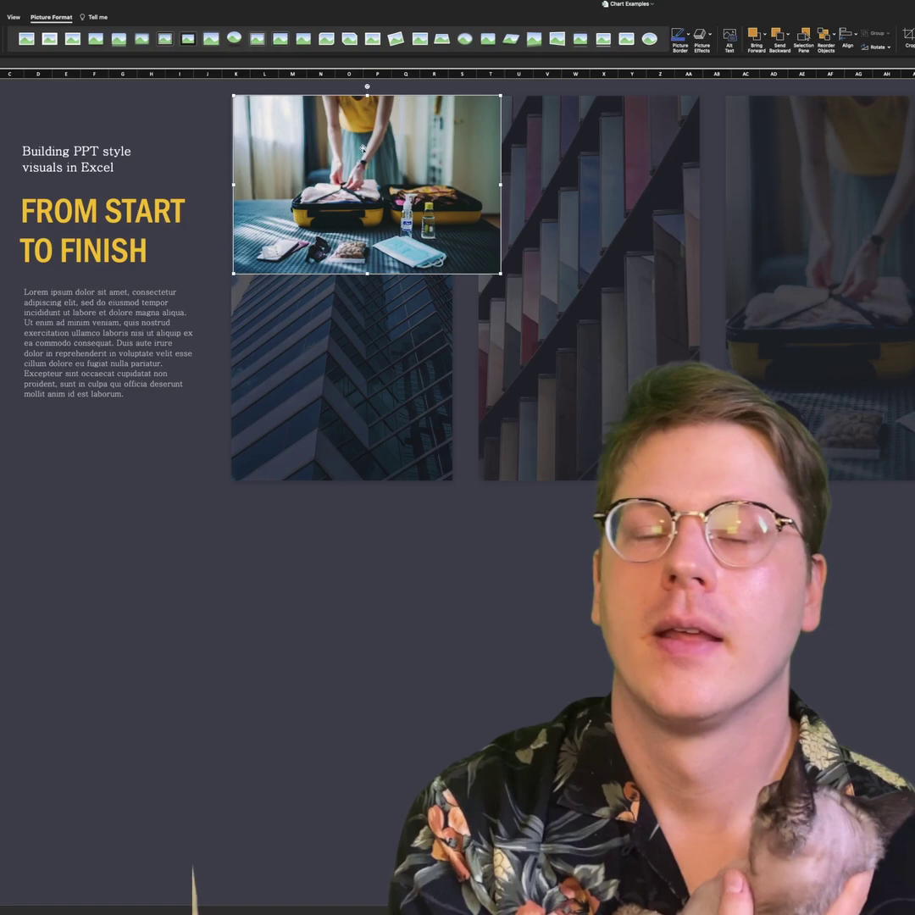
pyautogui.rightClick(351, 158)
pyautogui.click(392, 306)
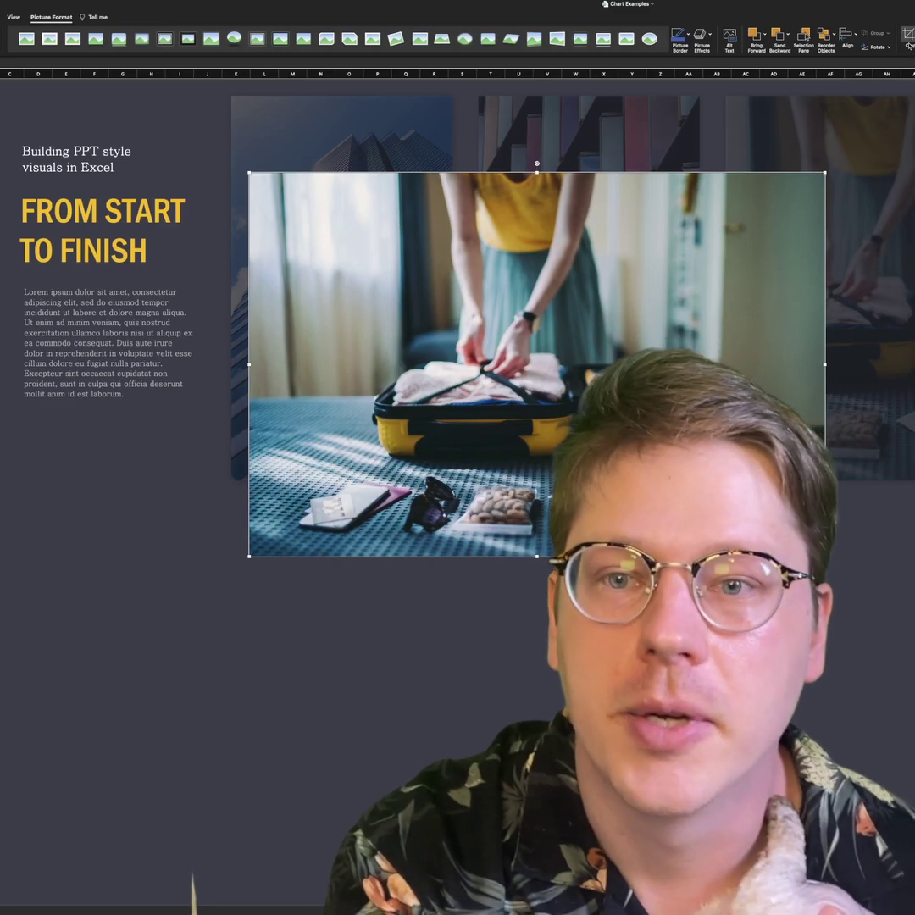
# Step: Crop both sides of the extra suitcase picture to a width of 6.94", matching the card shape
pyautogui.click(909, 45)
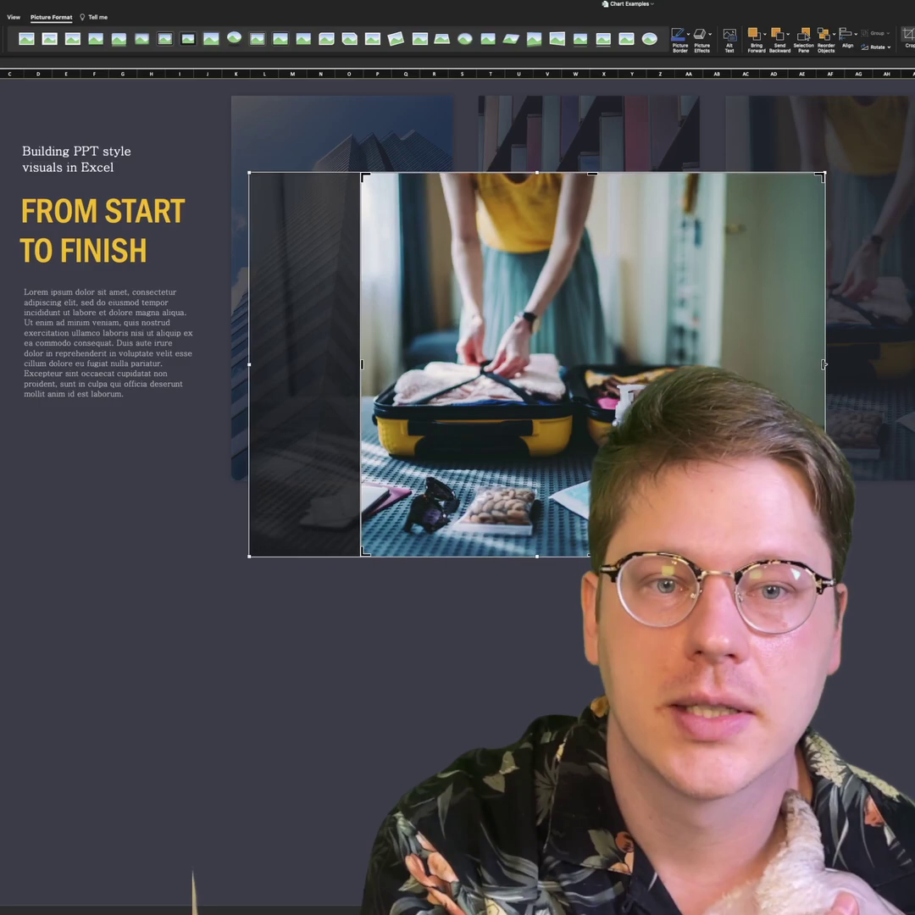
pyautogui.moveTo(824, 364); pyautogui.dragTo(573, 365)
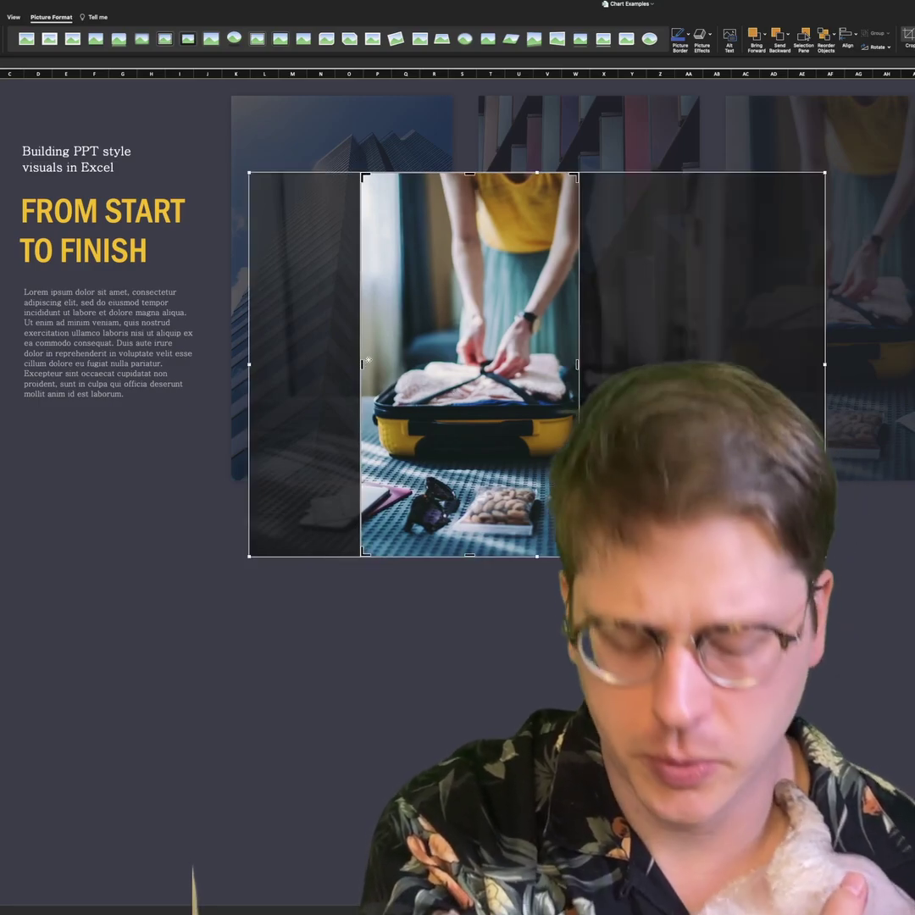
pyautogui.press('Return')
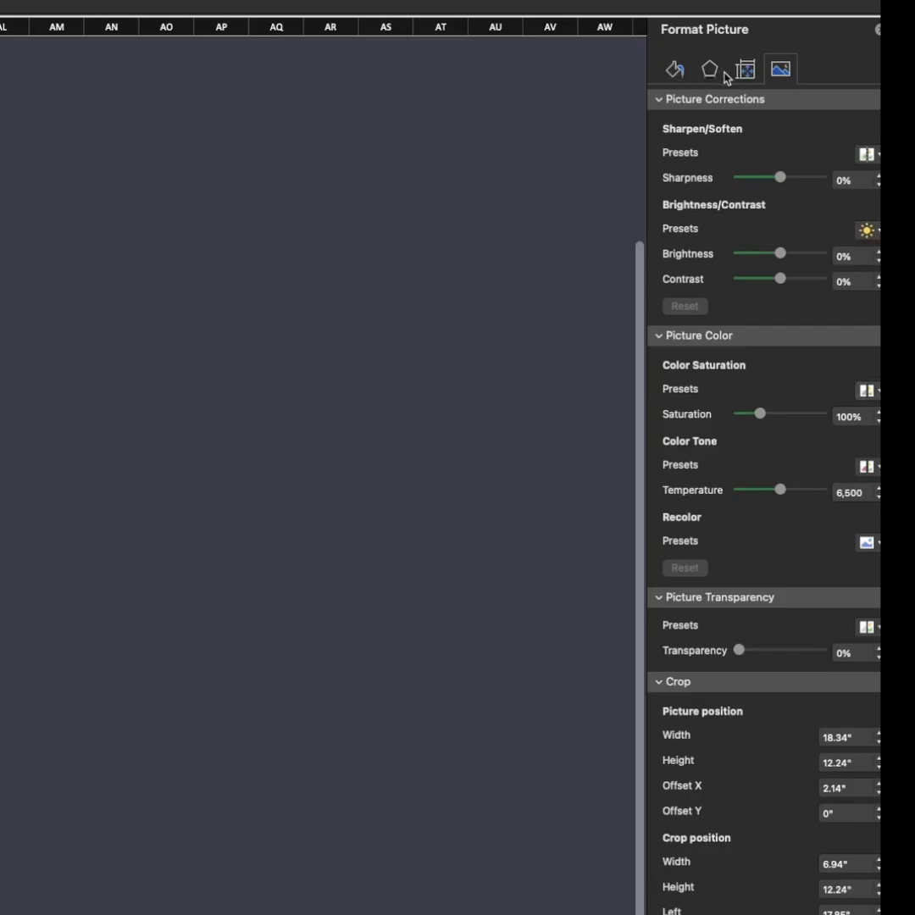
# Step: Try a shadow preset and lower brightness on the cropped suitcase picture, and delete that picture
pyautogui.click(712, 71)
pyautogui.click(870, 131)
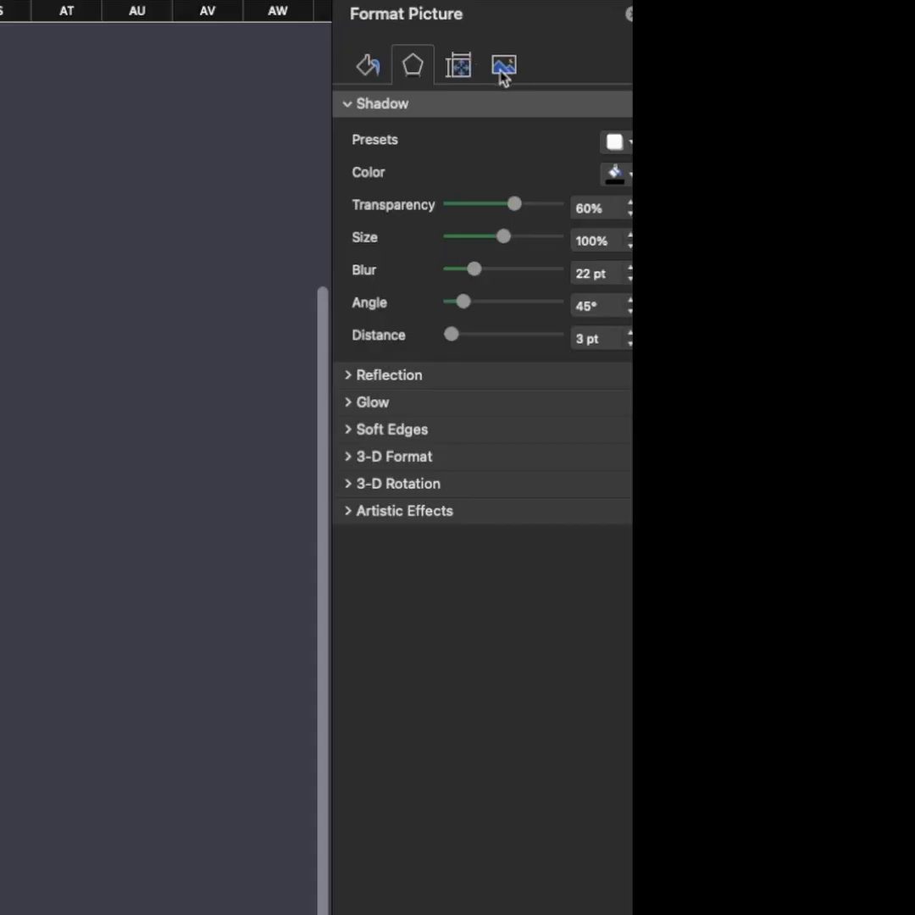
pyautogui.click(504, 66)
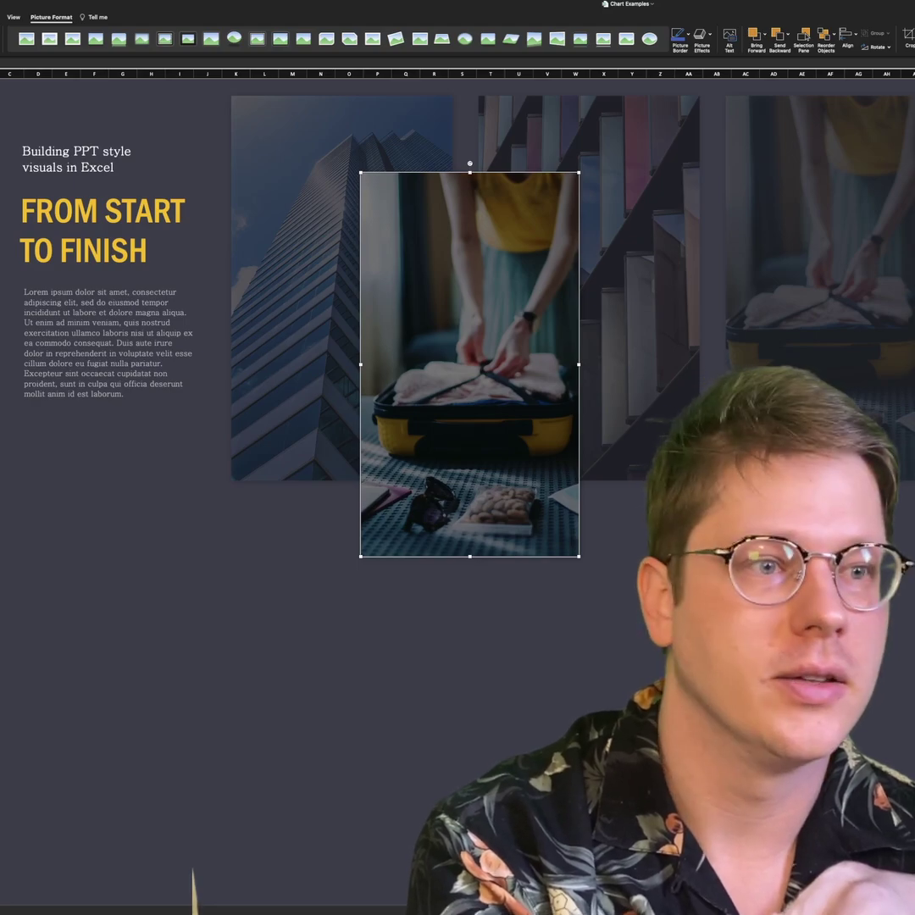
pyautogui.press('Delete')
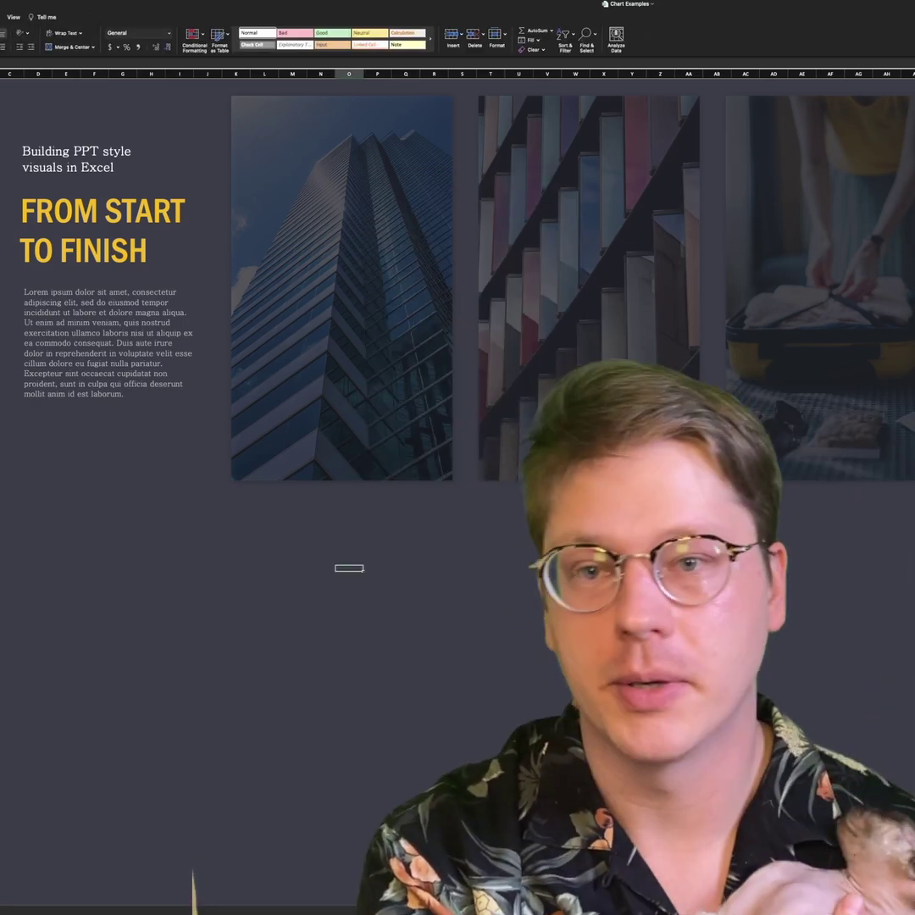
# Step: Copy the text boxes onto the three cards as titles "New Office Expansion", "Window of Opportunity" and "Travel & Expenses" with short descriptions
pyautogui.scroll(3, 458, 491)
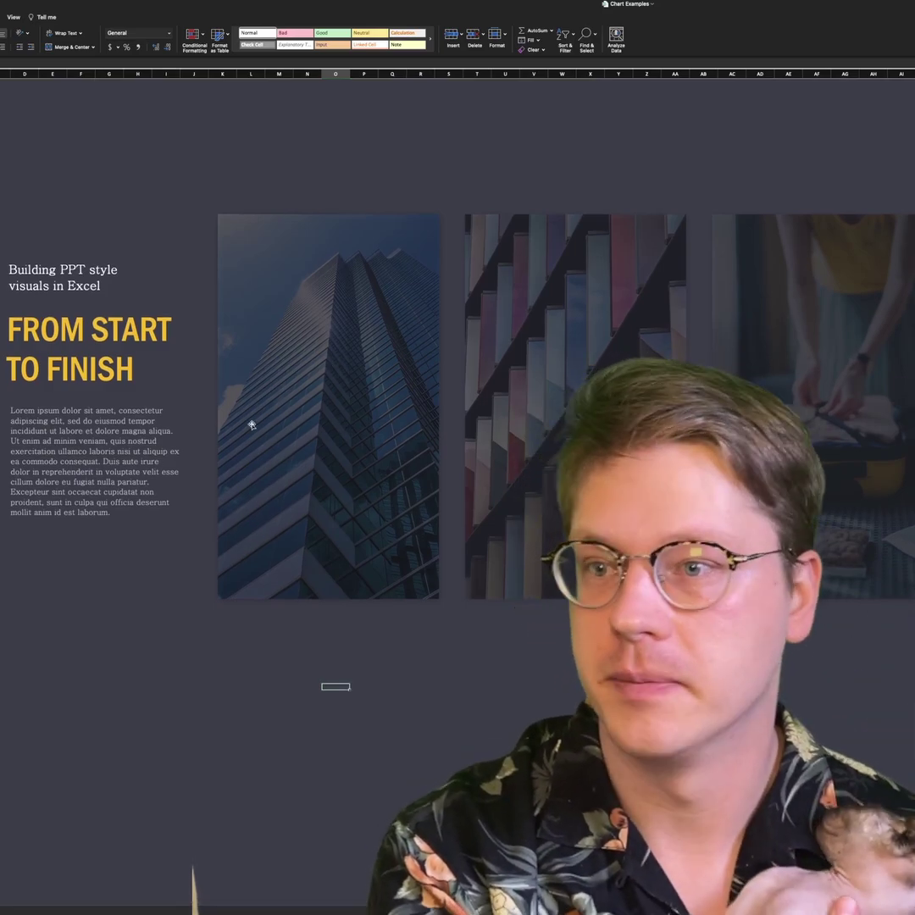
pyautogui.click(59, 259)
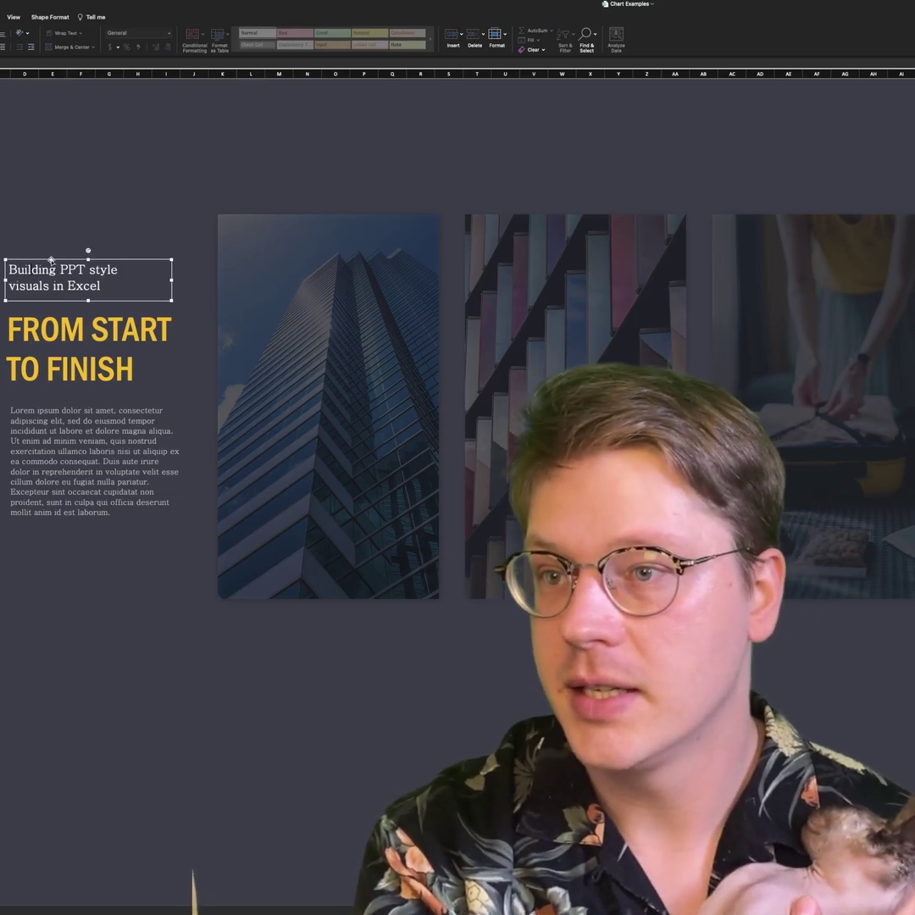
pyautogui.moveTo(53, 262); pyautogui.dragTo(57, 268)
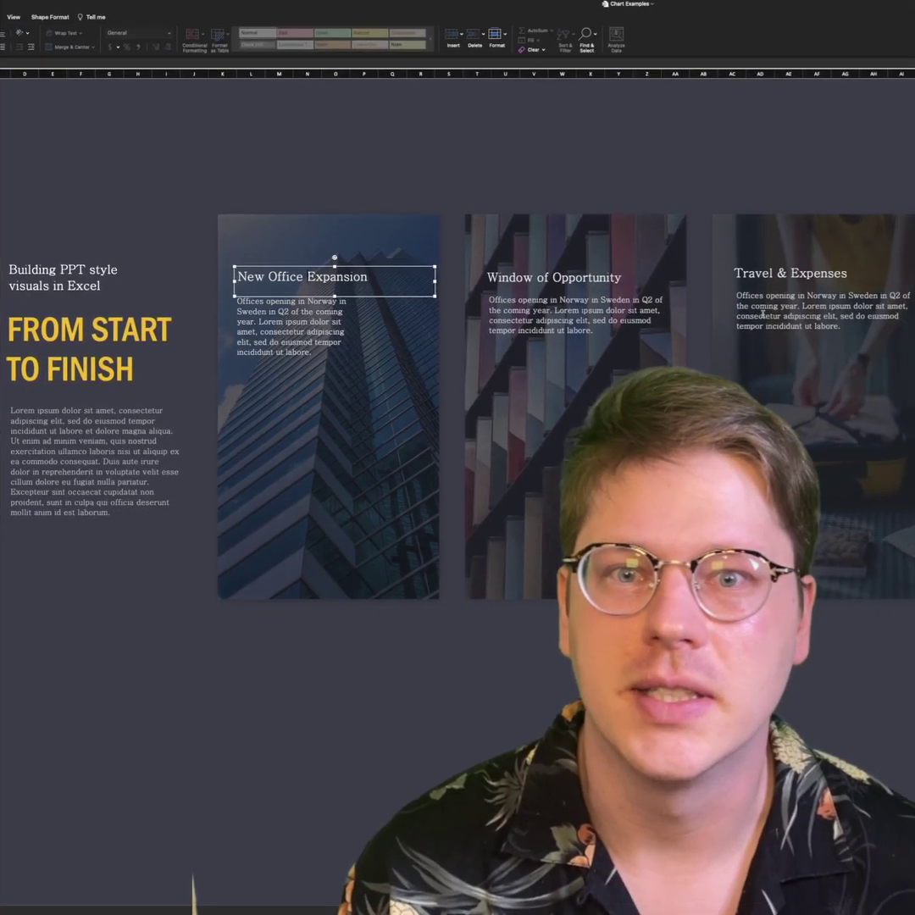
pyautogui.click(762, 313)
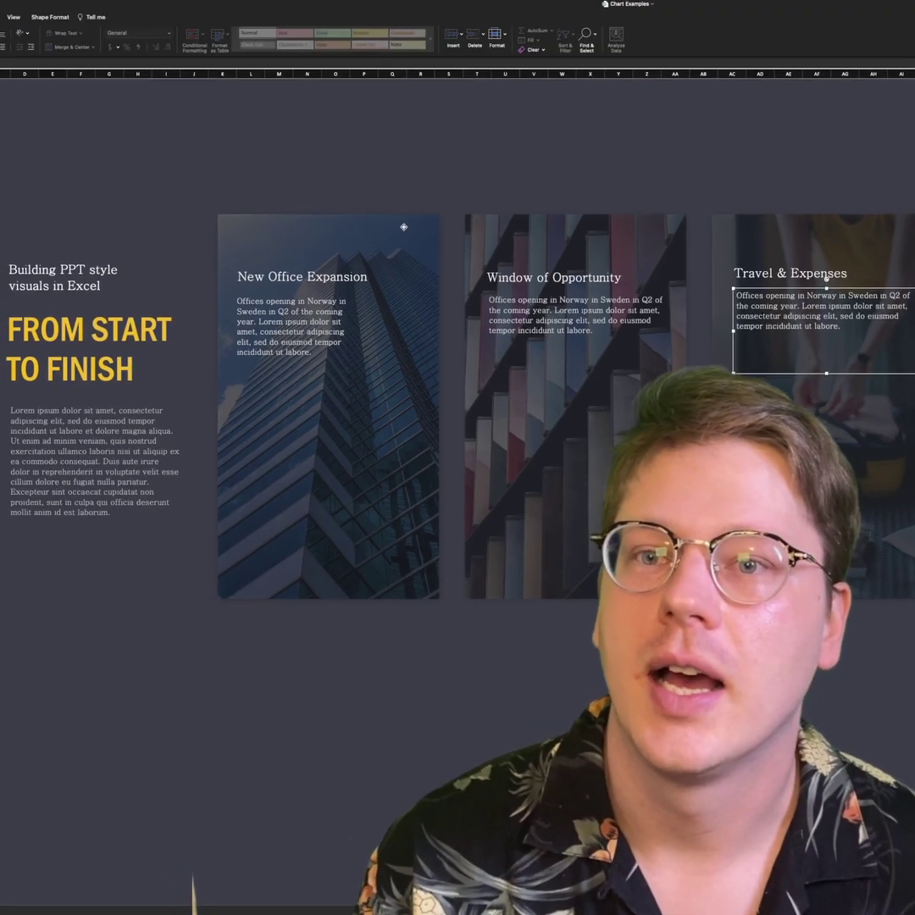
# Step: Select the three card pictures together and show the alignment and distribution options for them
pyautogui.click(404, 227)
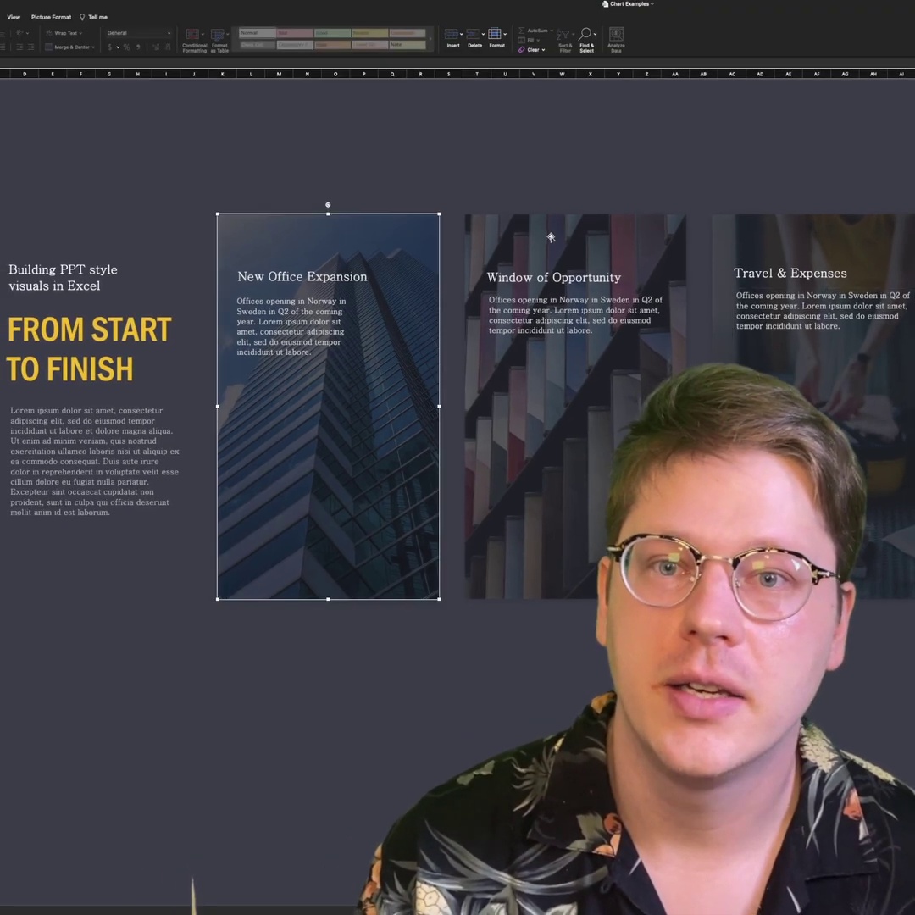
pyautogui.keyDown('shift'); pyautogui.click(551, 239); pyautogui.keyUp('shift')
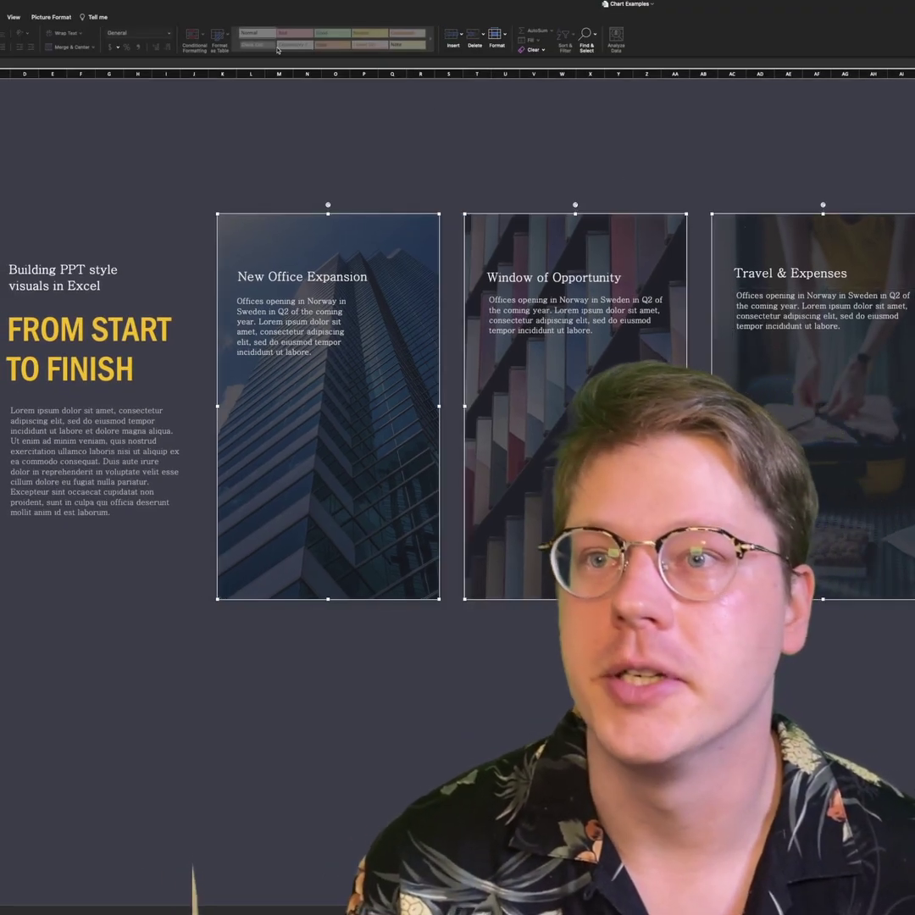
pyautogui.click(38, 17)
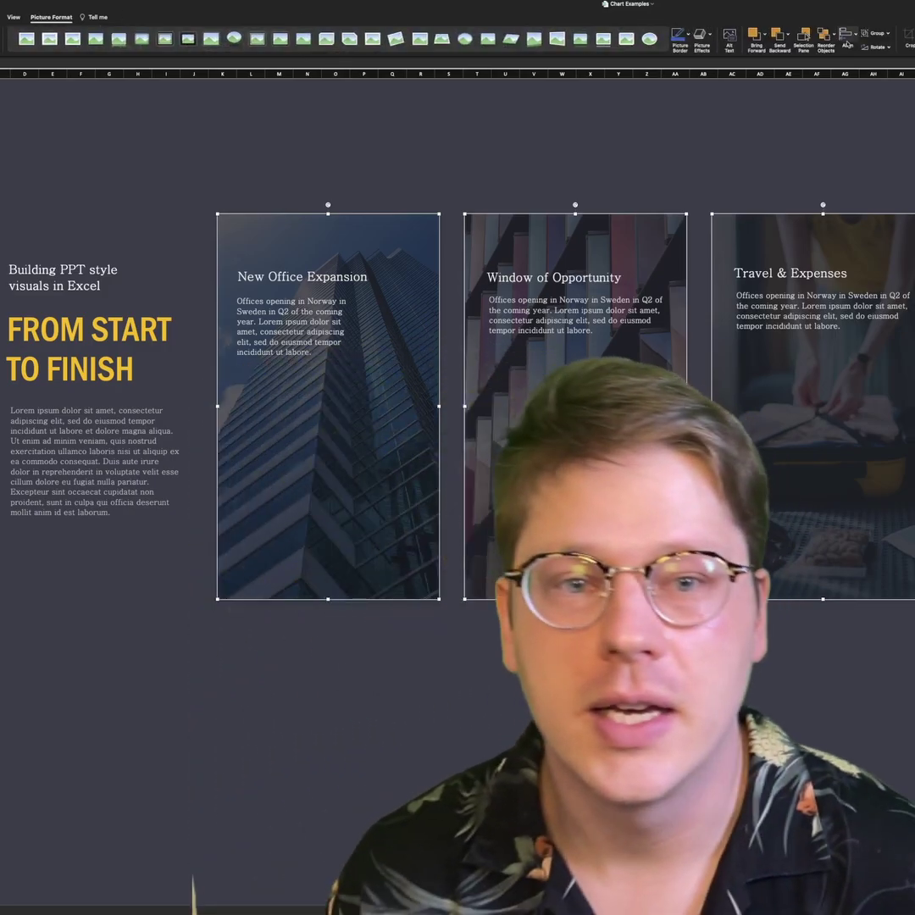
pyautogui.click(846, 38)
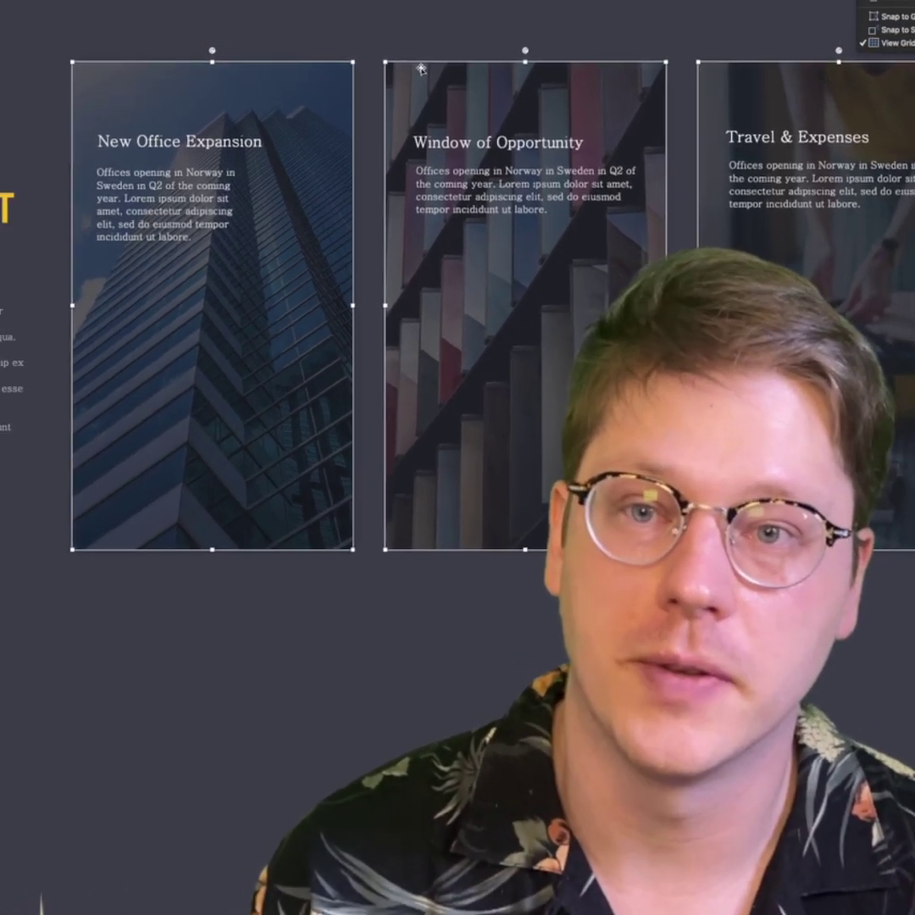
# Step: Align the tops of the three card titles, and align the tops of the three card descriptions
pyautogui.click(402, 278)
pyautogui.keyDown('shift'); pyautogui.click(594, 279); pyautogui.keyUp('shift')
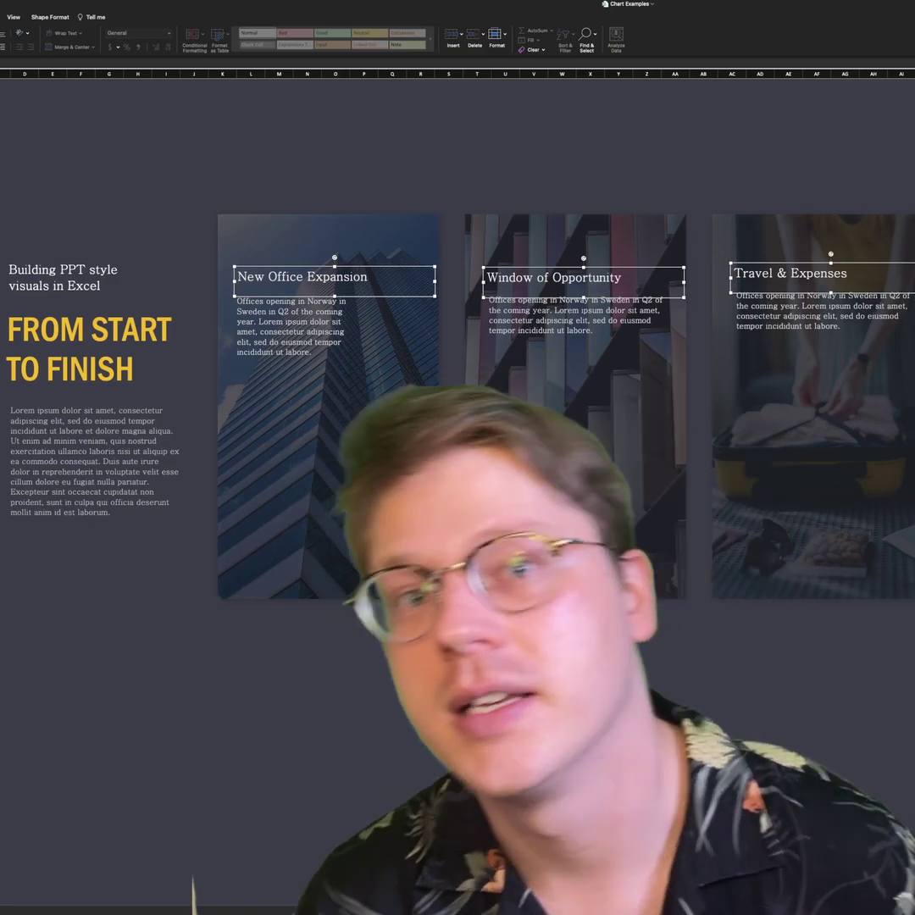
pyautogui.click(37, 17)
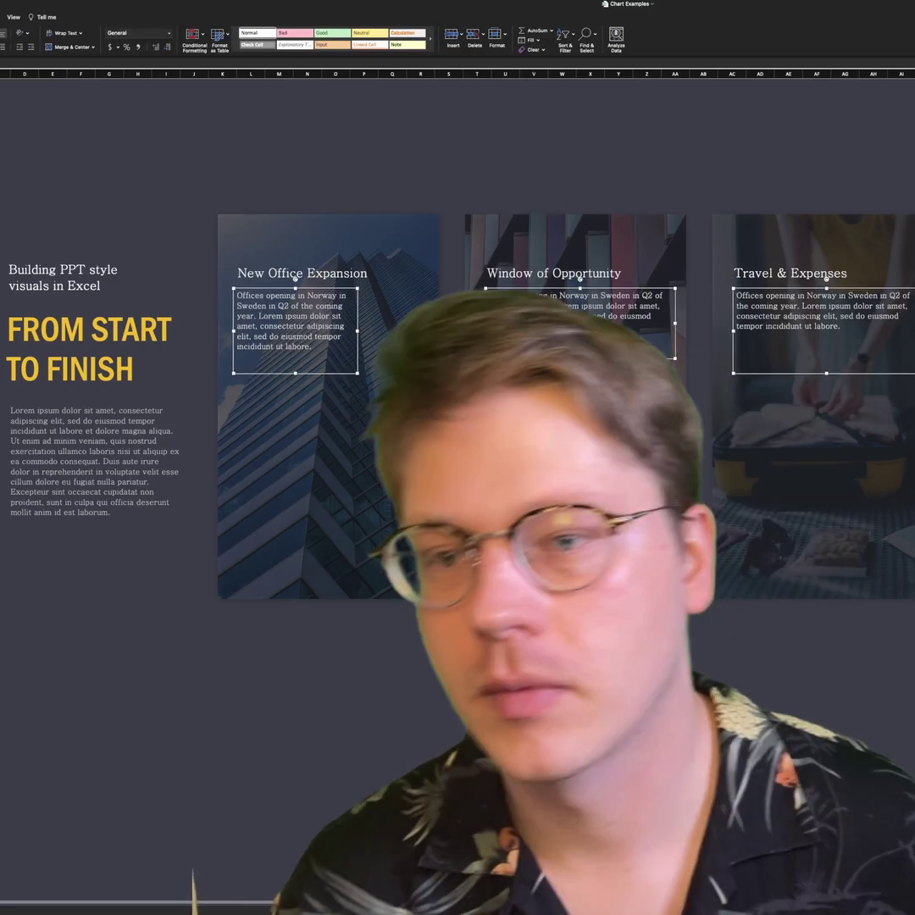
pyautogui.click(327, 442)
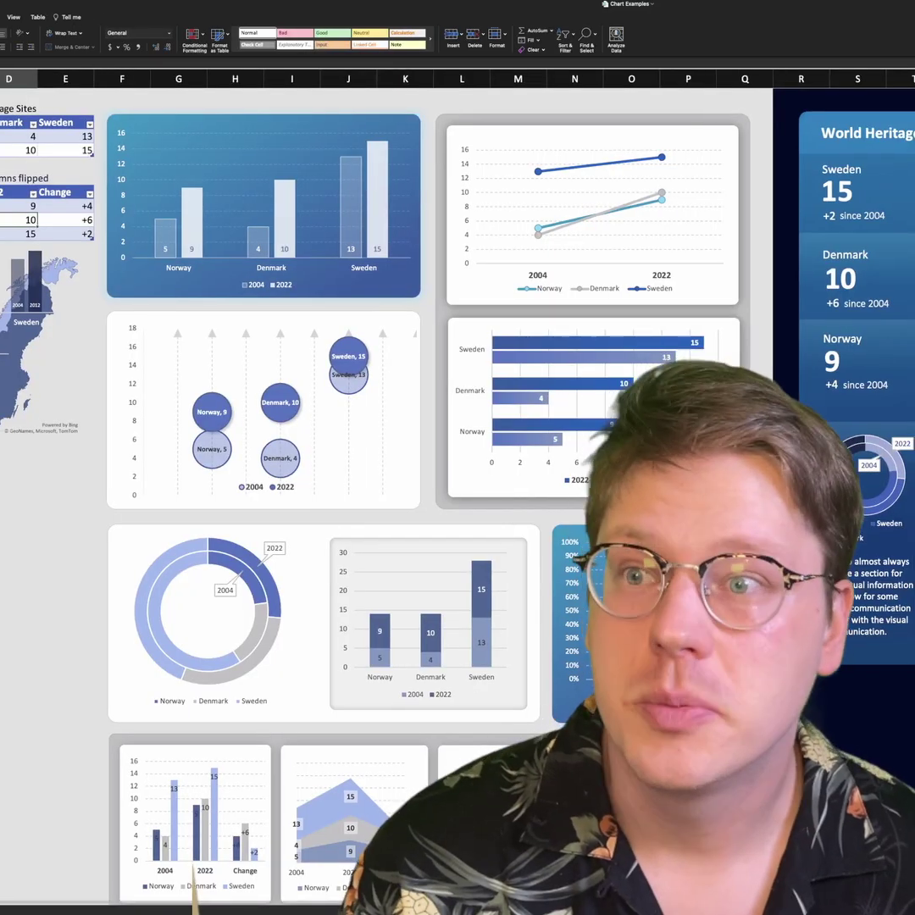
pyautogui.hscroll(3, 193, 886)
pyautogui.scroll(-3, 194, 886)
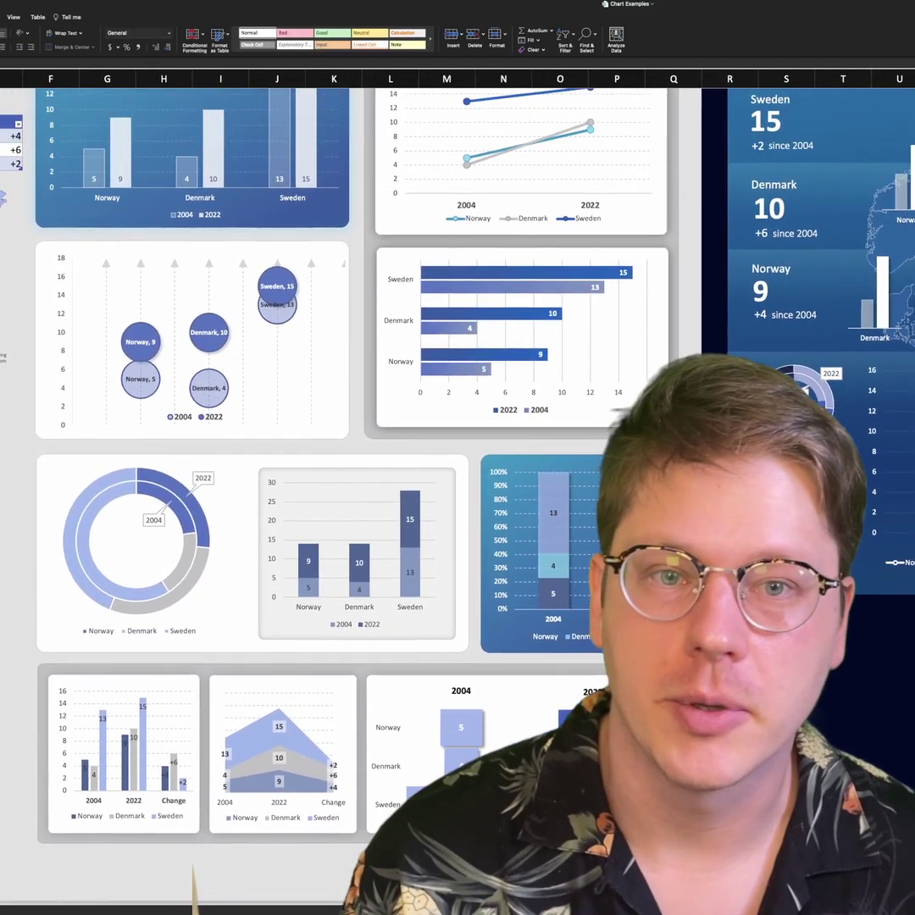
# Step: Select the 2004 and 2022 values in the Total World Heritage Sites table and show the available map chart types
pyautogui.hscroll(-2, 194, 886)
pyautogui.scroll(2, 193, 885)
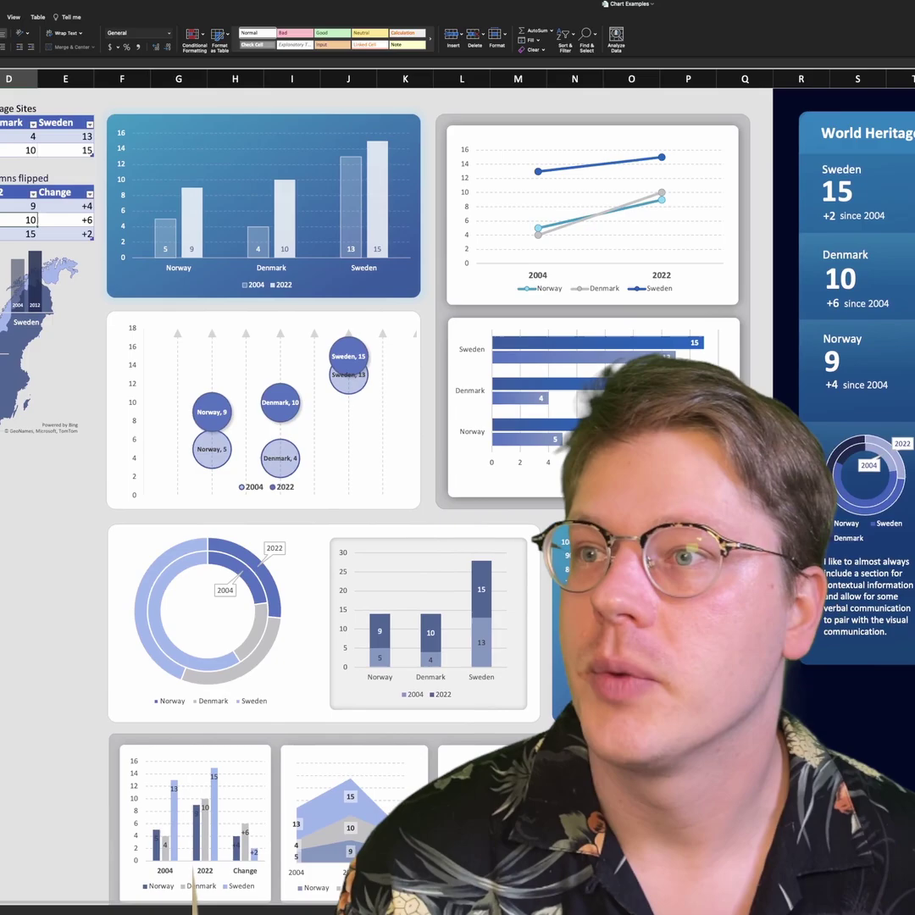
pyautogui.scroll(-1, 194, 890)
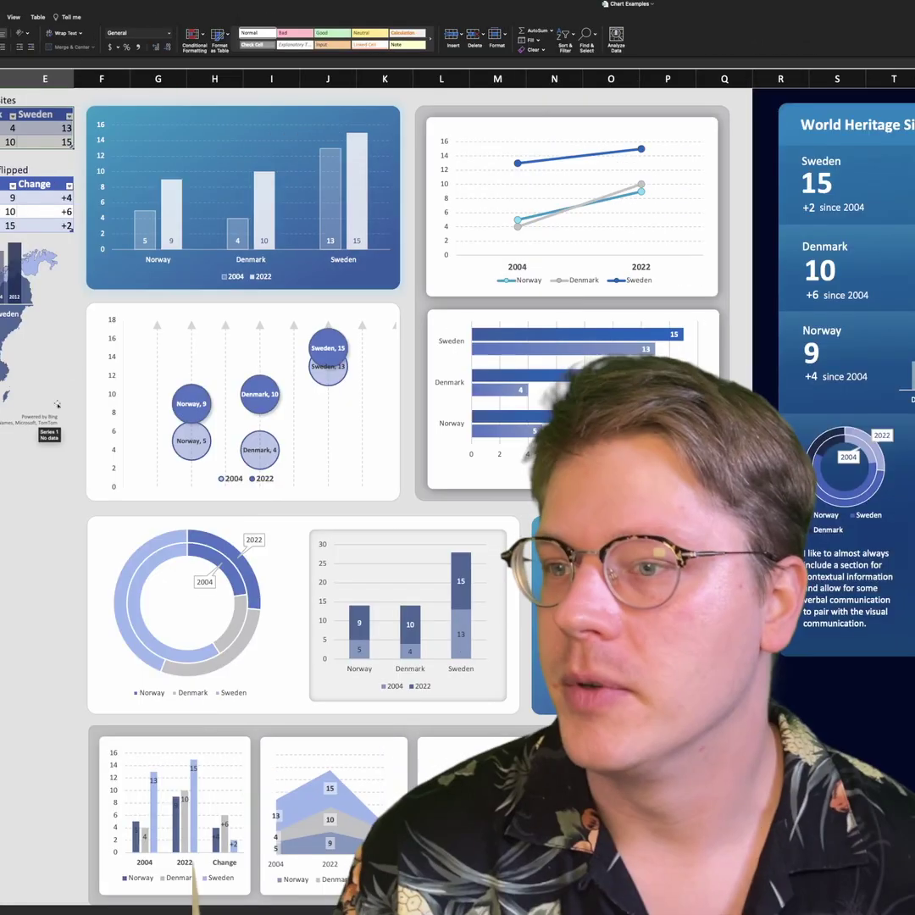
pyautogui.click(265, 371)
pyautogui.scroll(1, 195, 891)
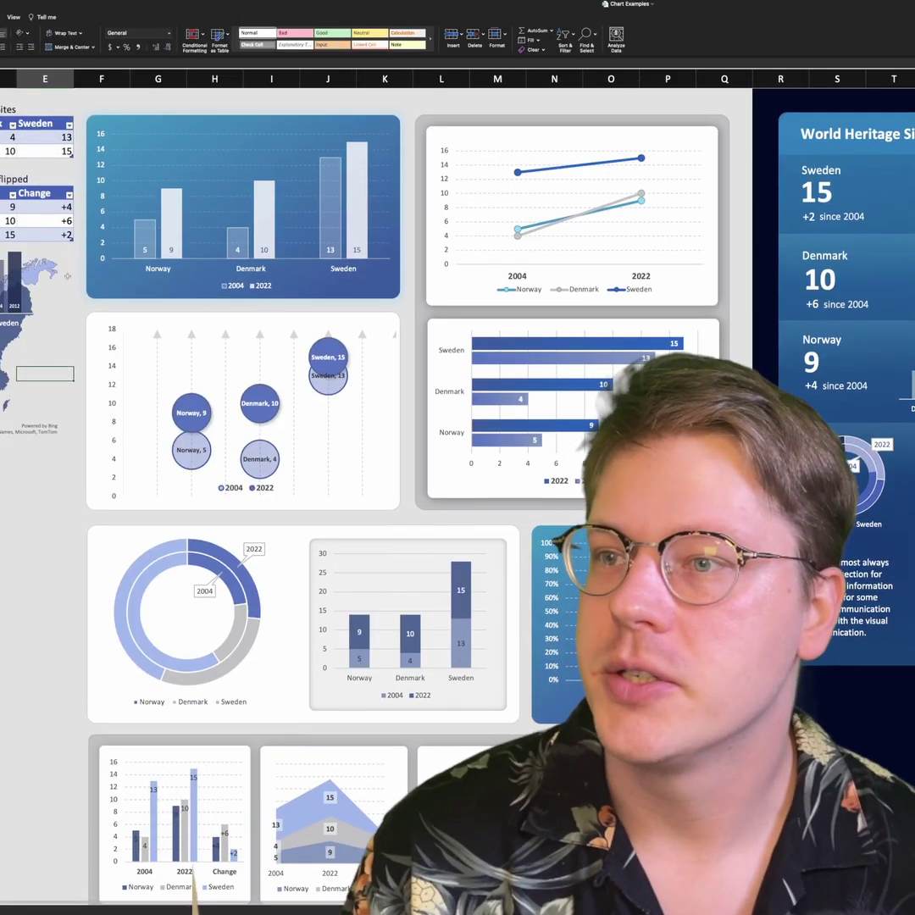
pyautogui.click(51, 152)
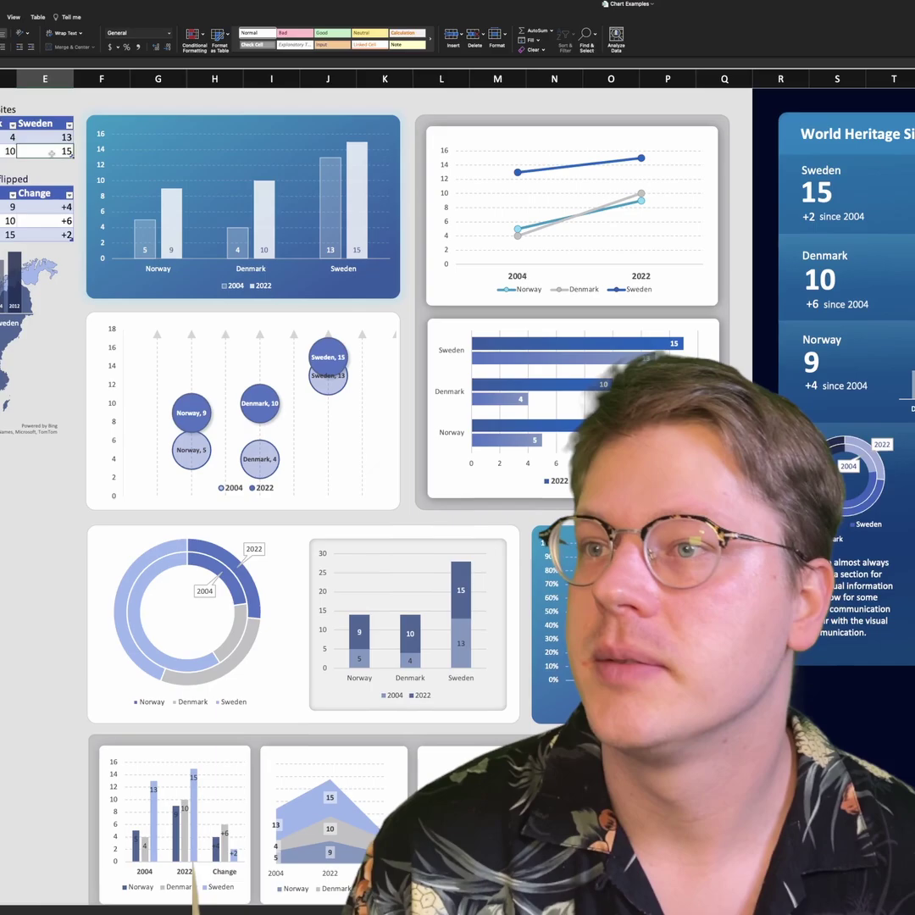
pyautogui.moveTo(0, 151); pyautogui.dragTo(44, 128)
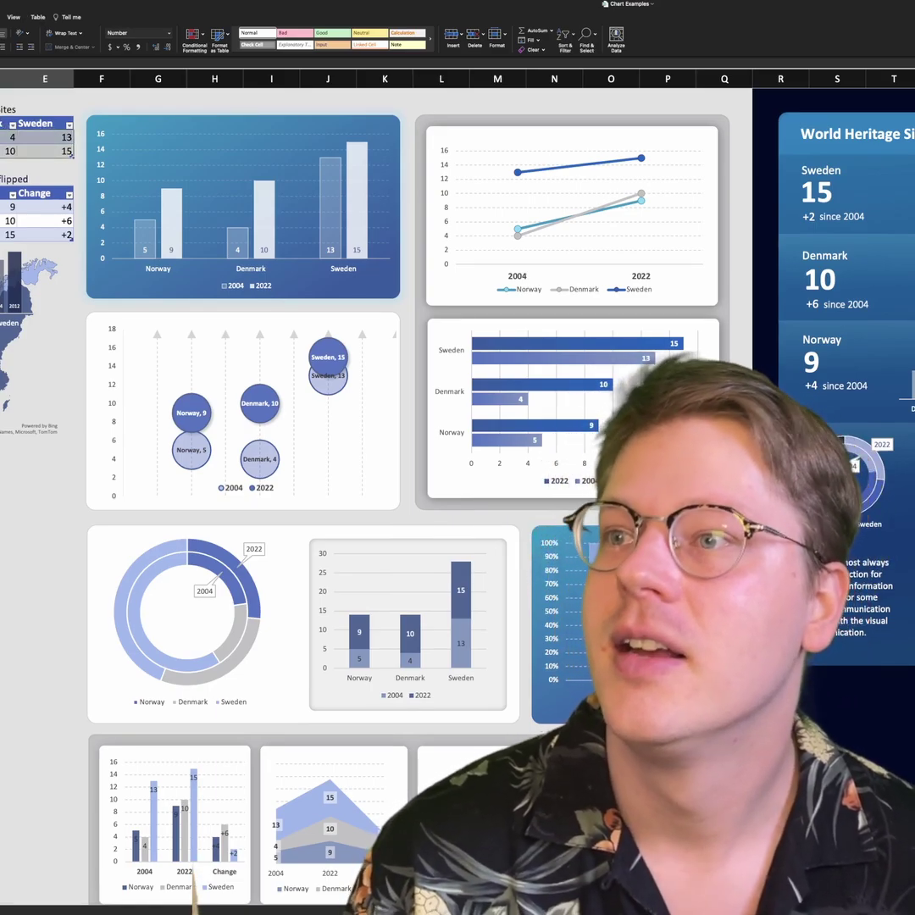
pyautogui.click(0, 17)
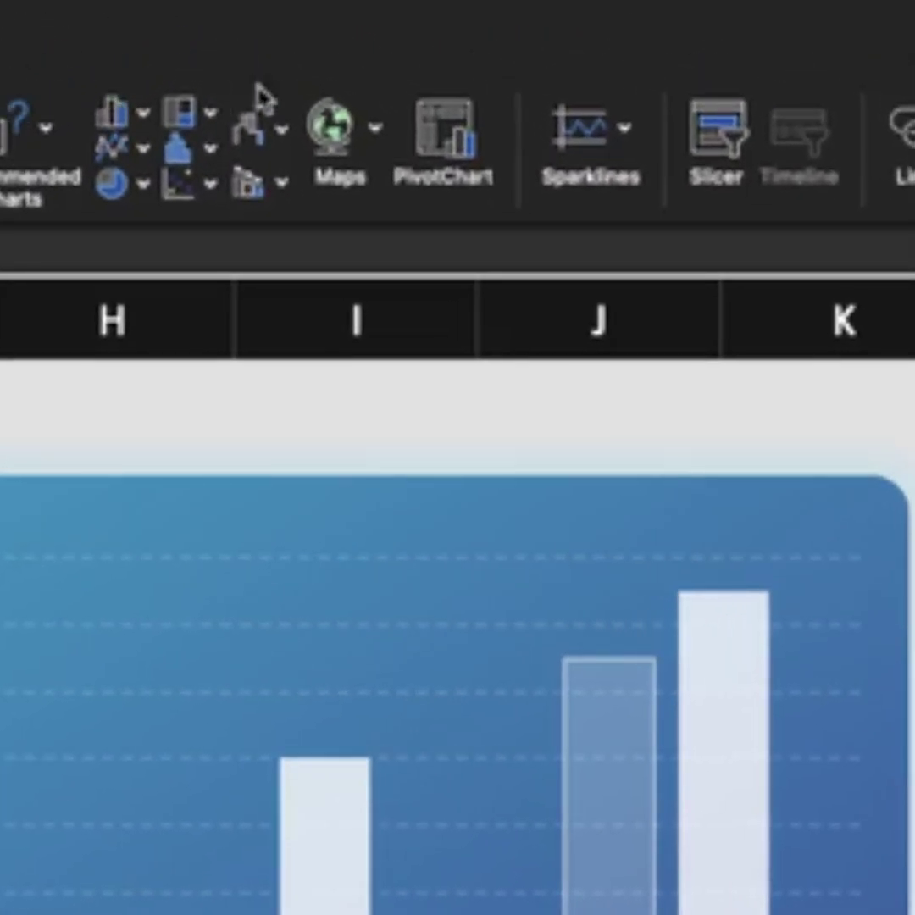
pyautogui.click(377, 132)
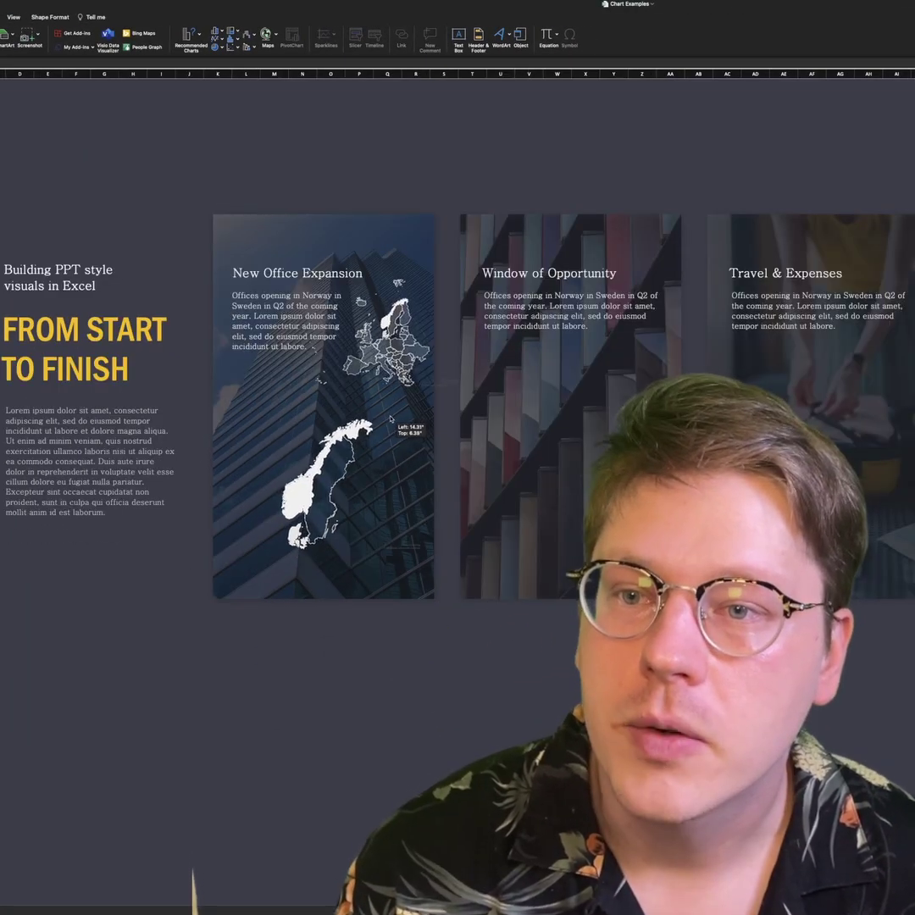
# Step: Show the map area options for the data series of the map on the New Office Expansion card
pyautogui.moveTo(364, 399); pyautogui.dragTo(389, 419)
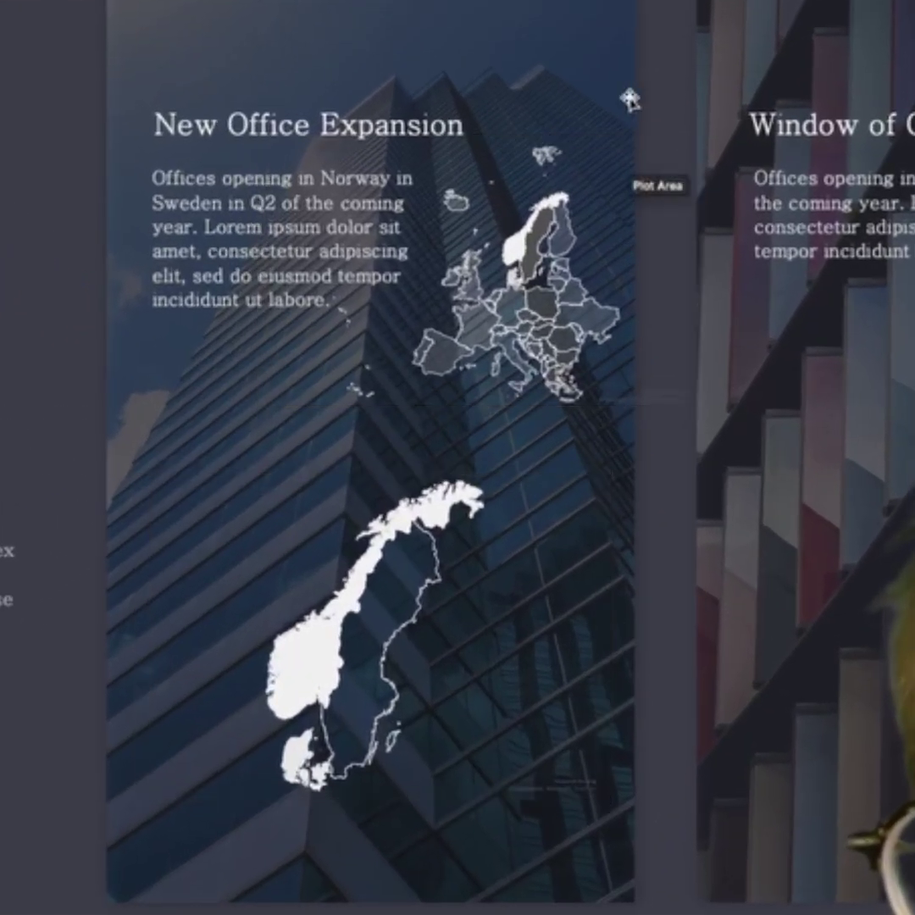
pyautogui.moveTo(384, 333)
pyautogui.click(523, 255)
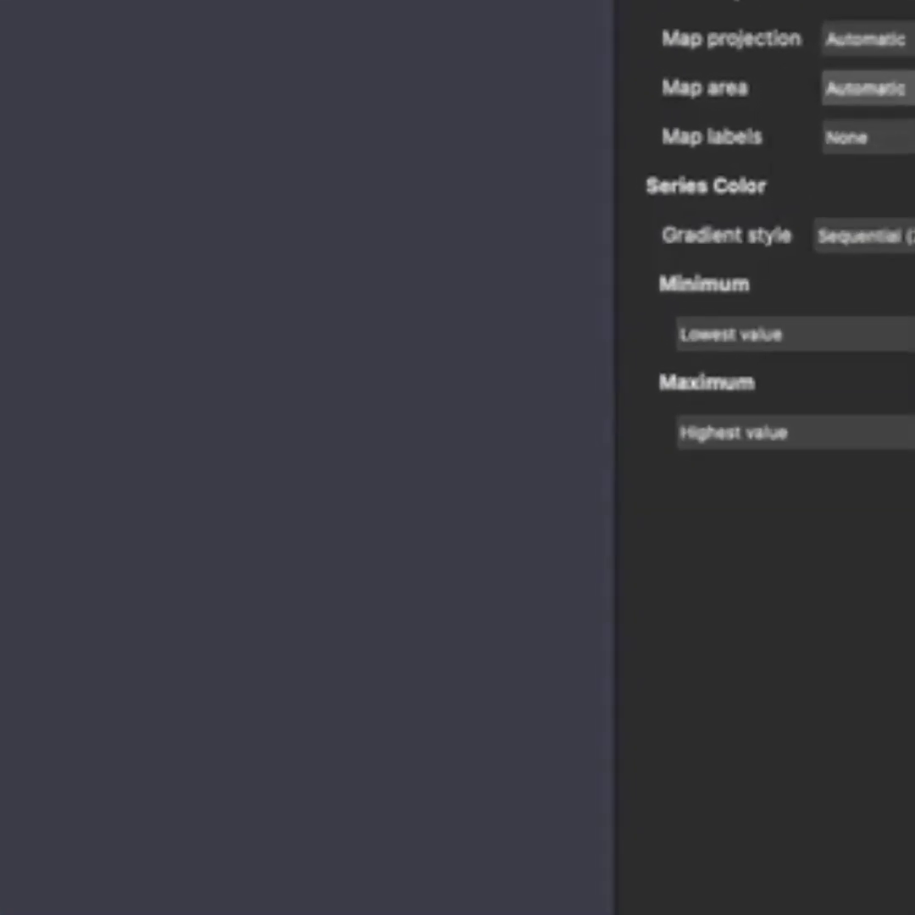
pyautogui.click(882, 150)
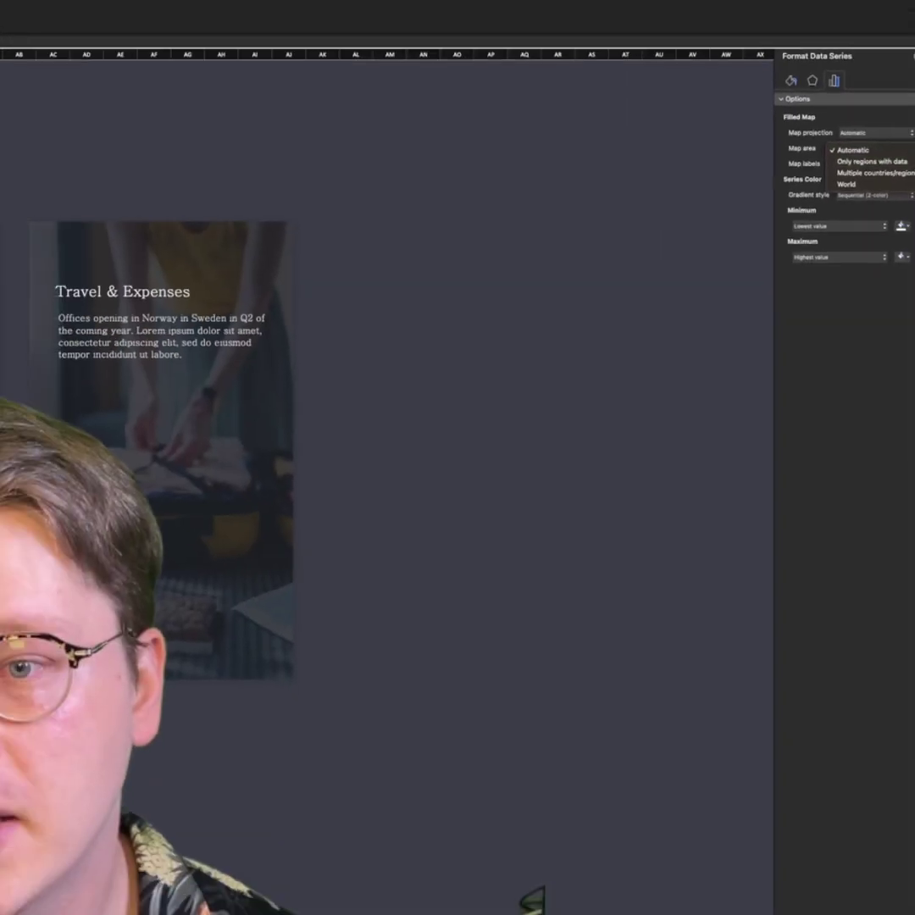
pyautogui.press('Escape')
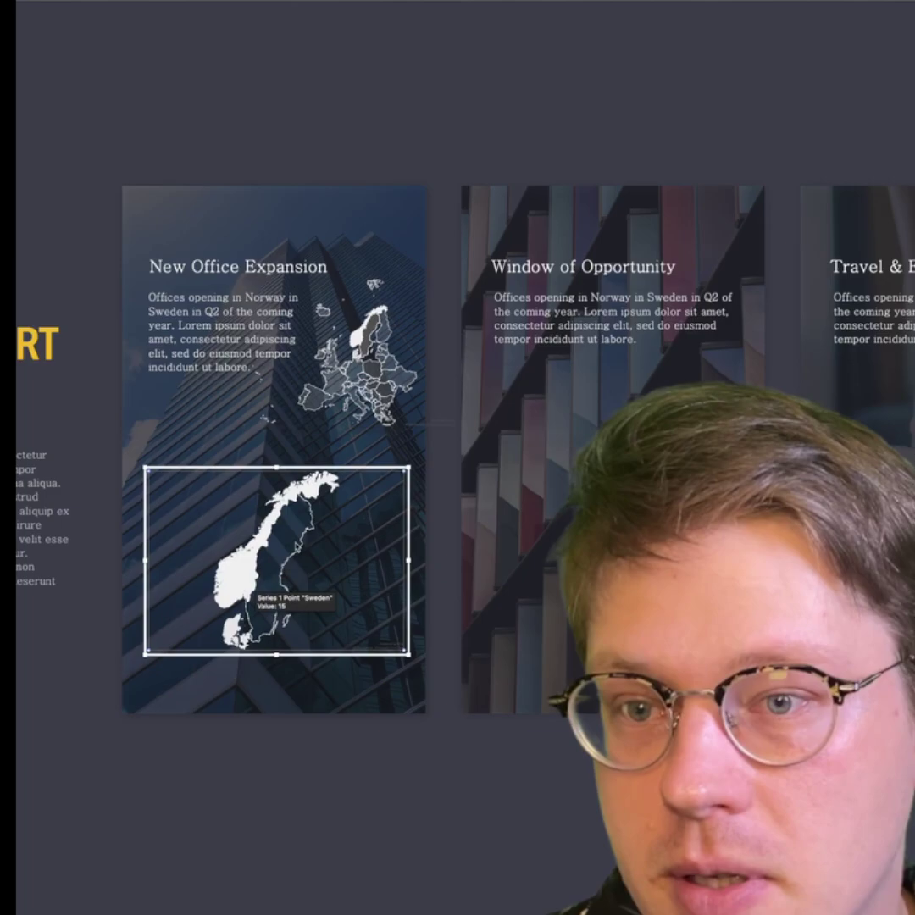
# Step: Select the two maps, the background picture and the description text box on the New Office Expansion card in turn
pyautogui.click(360, 361)
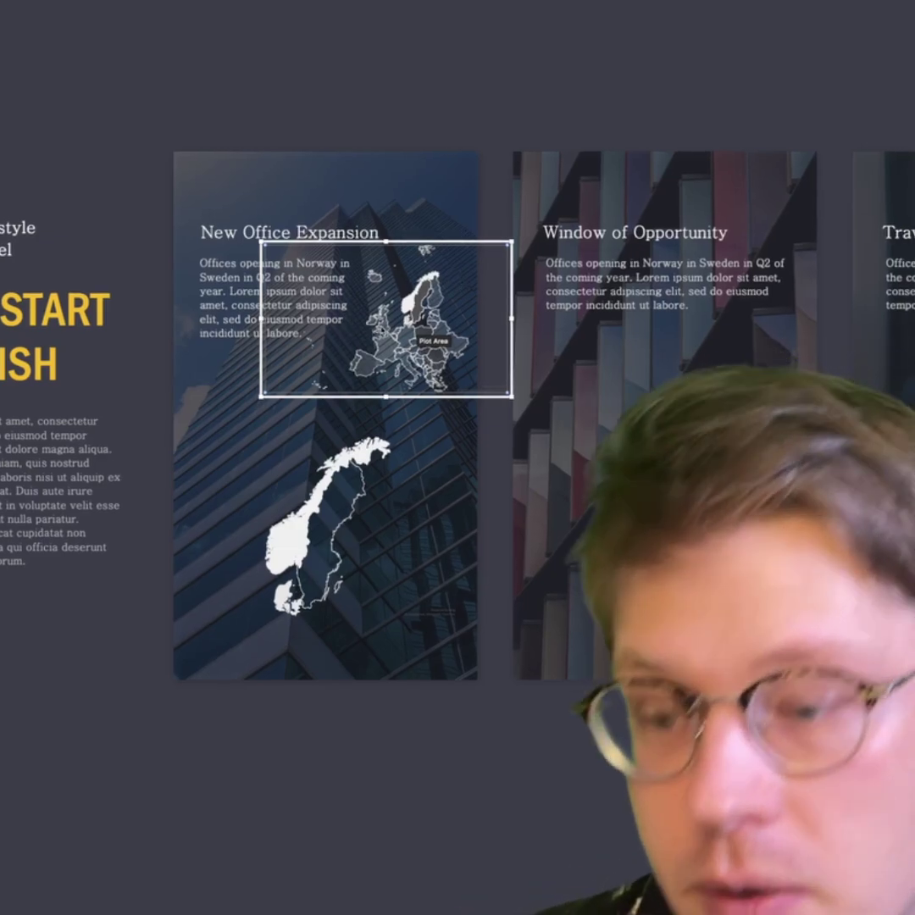
pyautogui.click(315, 564)
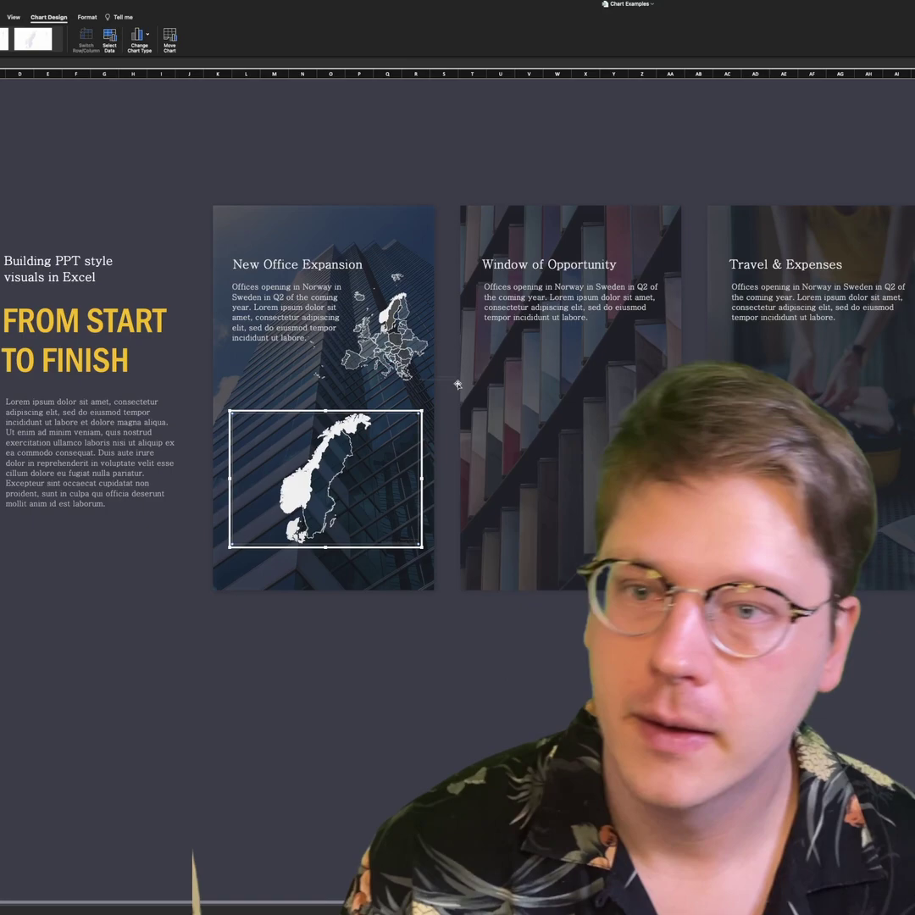
pyautogui.click(345, 346)
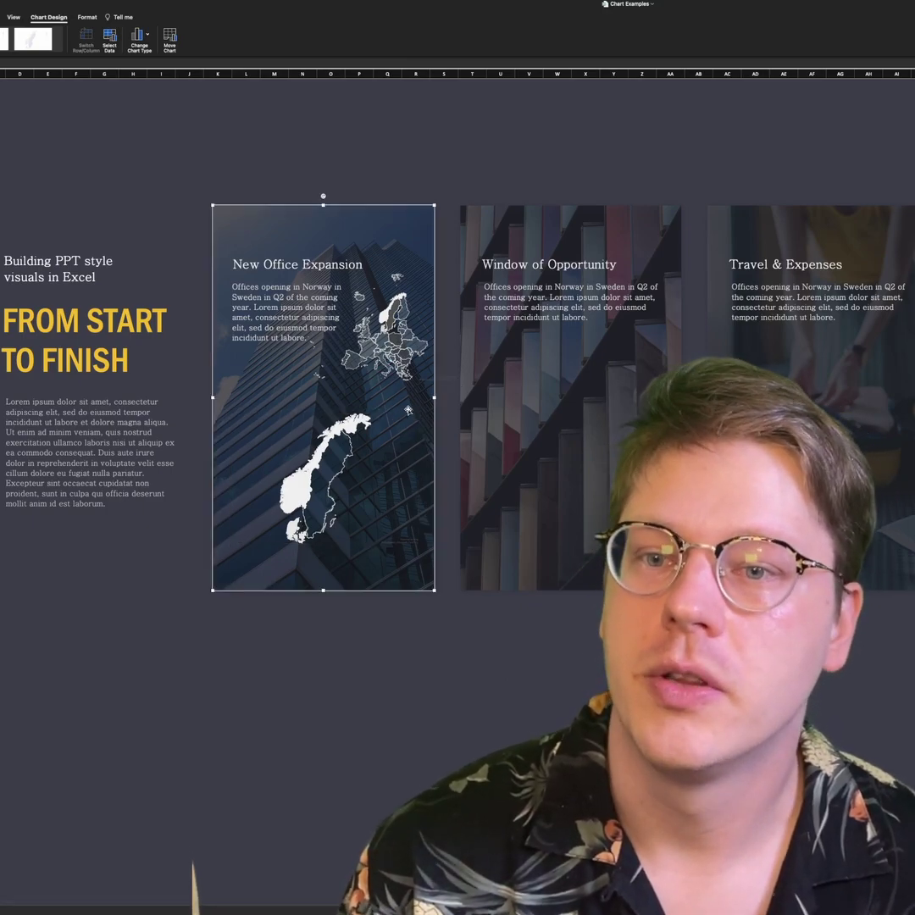
pyautogui.click(290, 299)
pyautogui.click(266, 285)
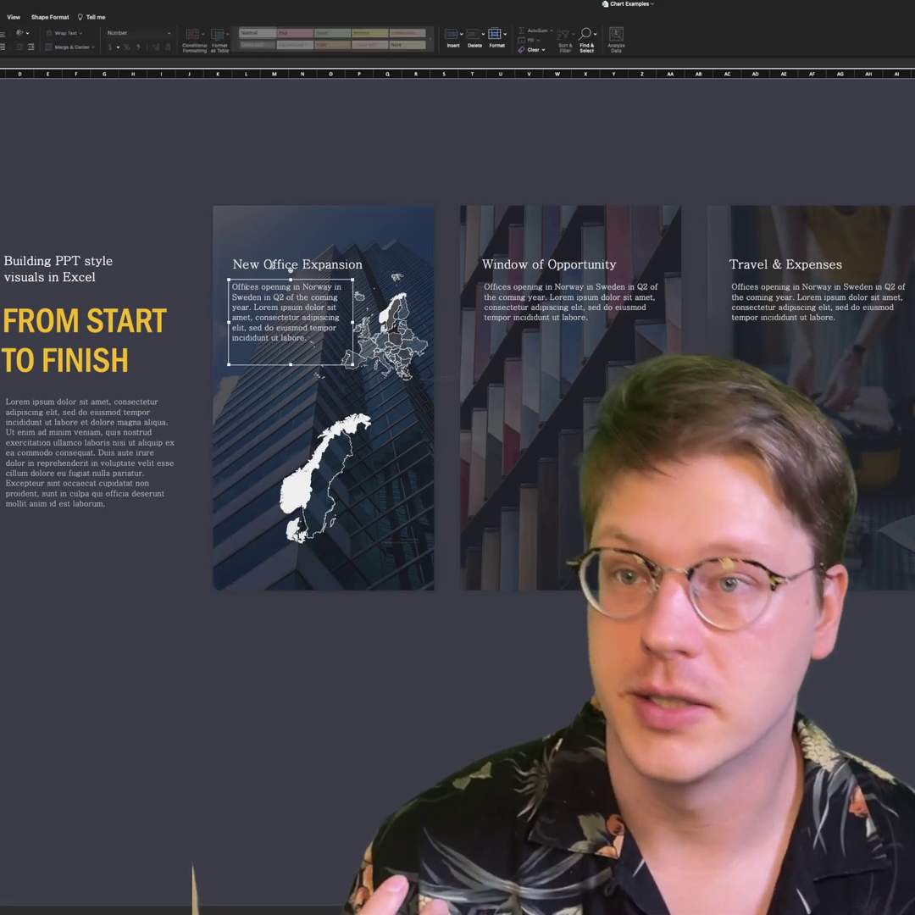
# Step: Undo the formatting of the Scandinavia map on the New Office Expansion card, and redo it
pyautogui.click(376, 417)
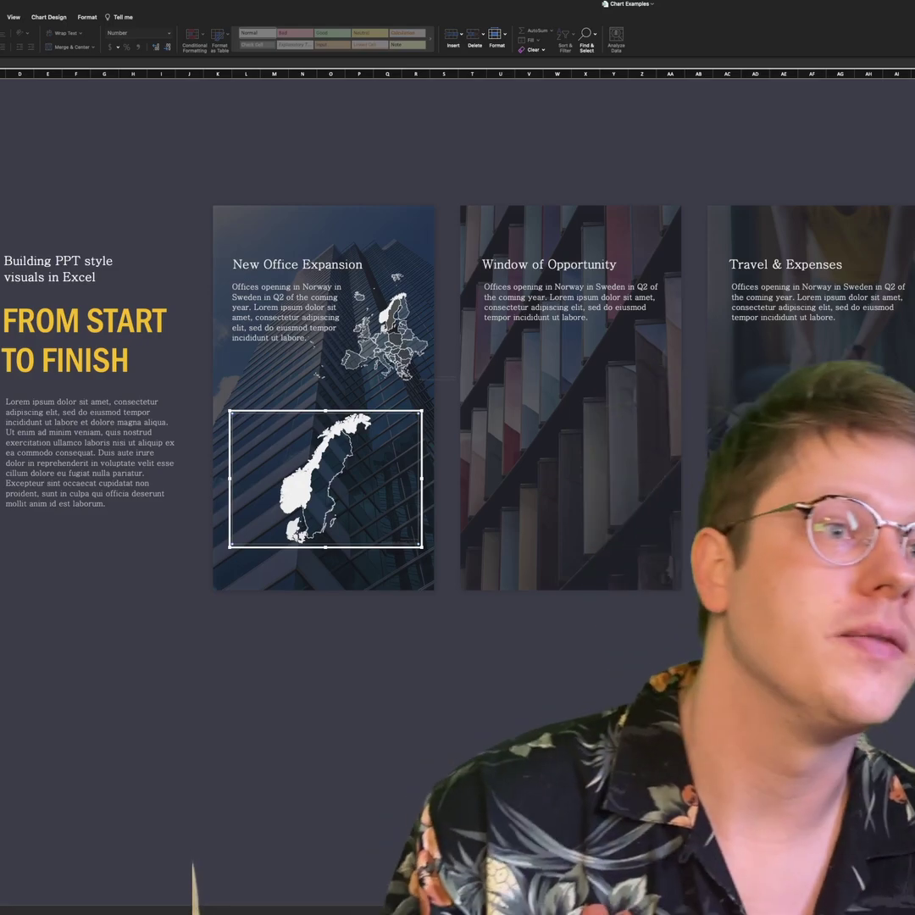
pyautogui.press('super+z')
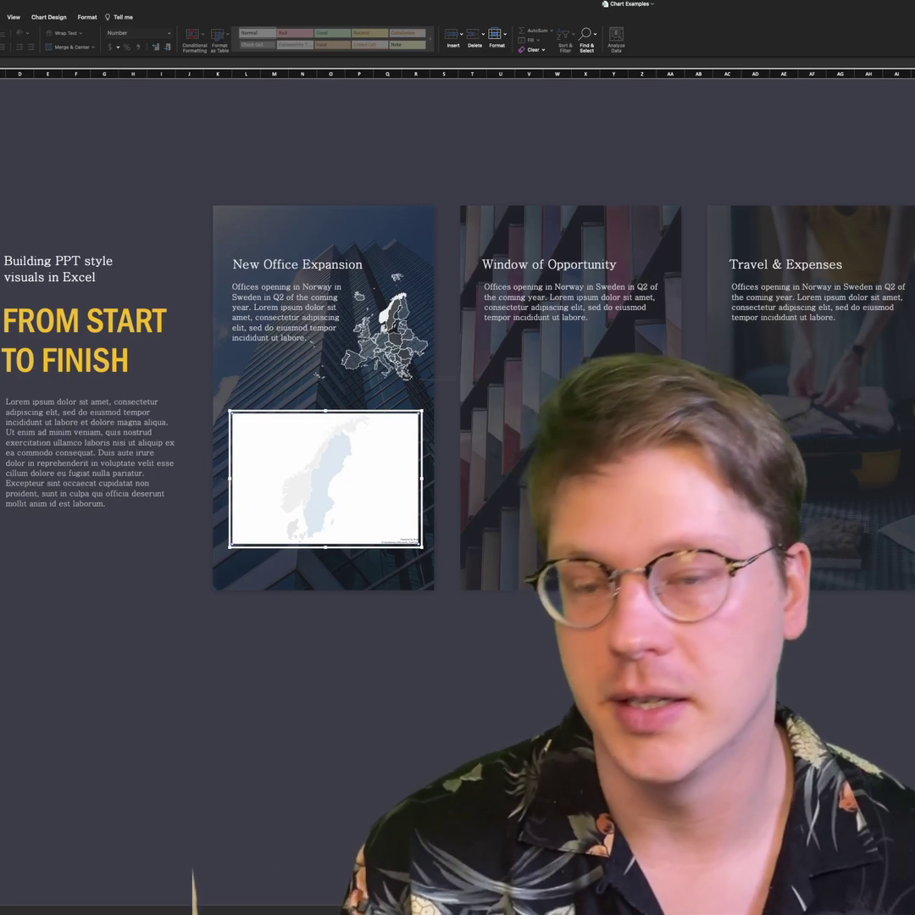
pyautogui.press('super+y')
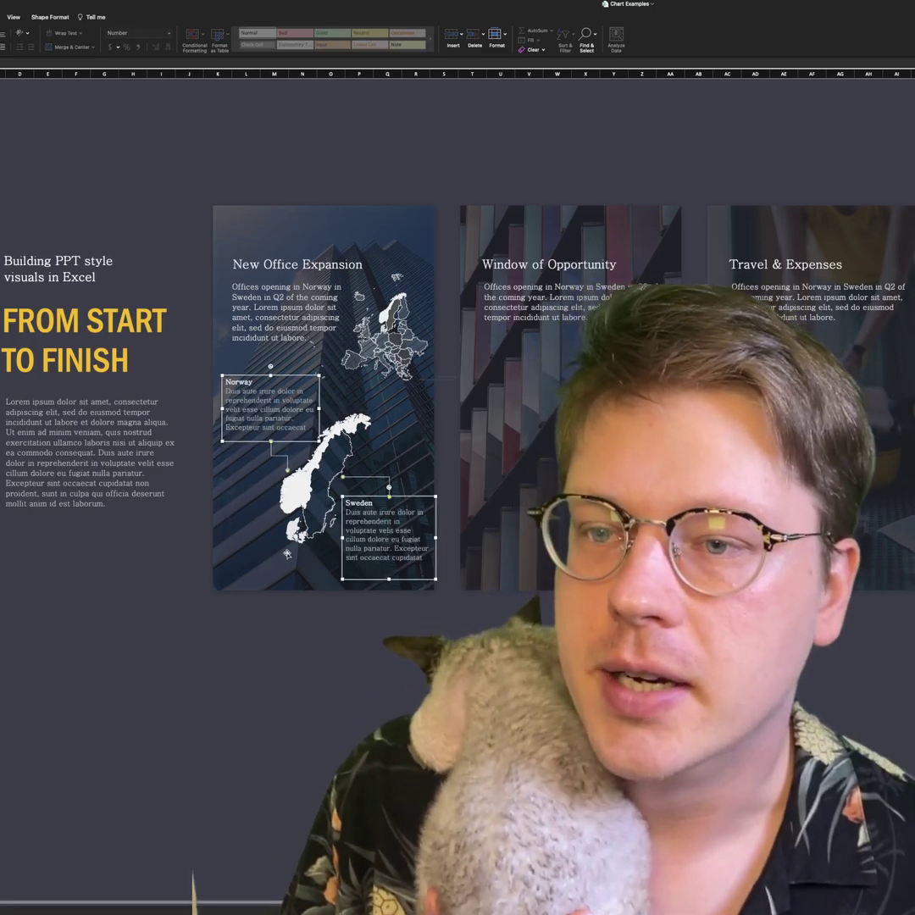
# Step: Inspect the elbow connectors linking the Norway and Sweden callouts to the map, and show the connector shapes that can be inserted
pyautogui.click(283, 461)
pyautogui.click(282, 419)
pyautogui.click(259, 447)
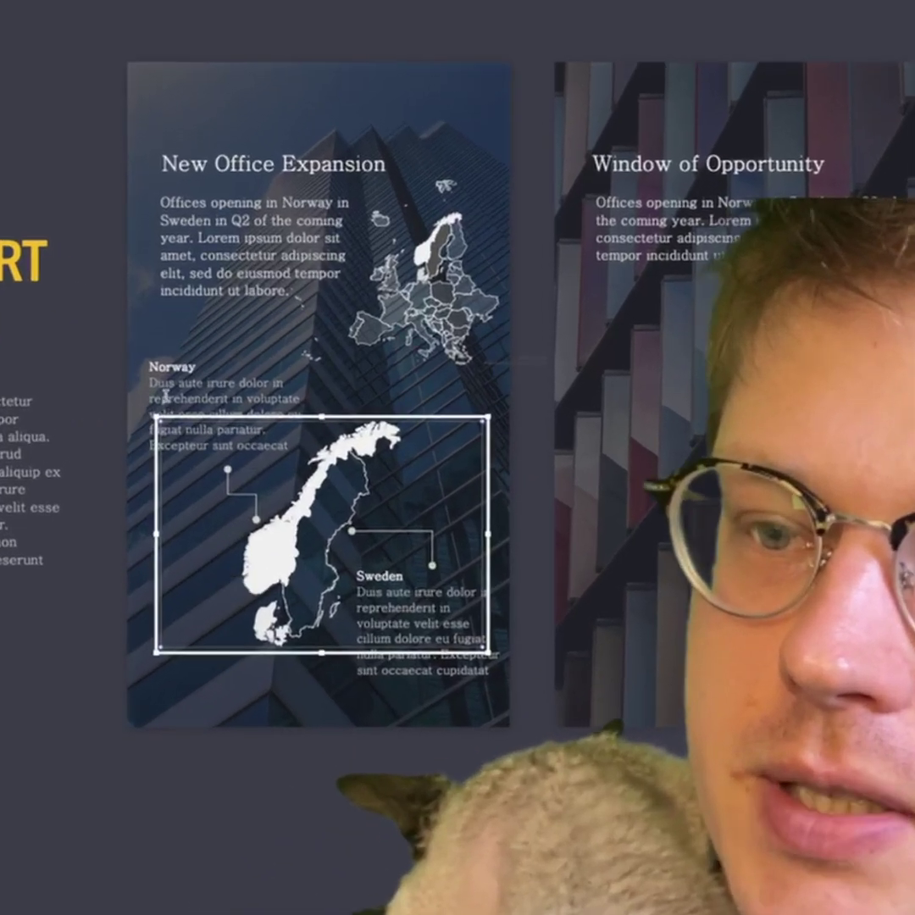
pyautogui.click(263, 511)
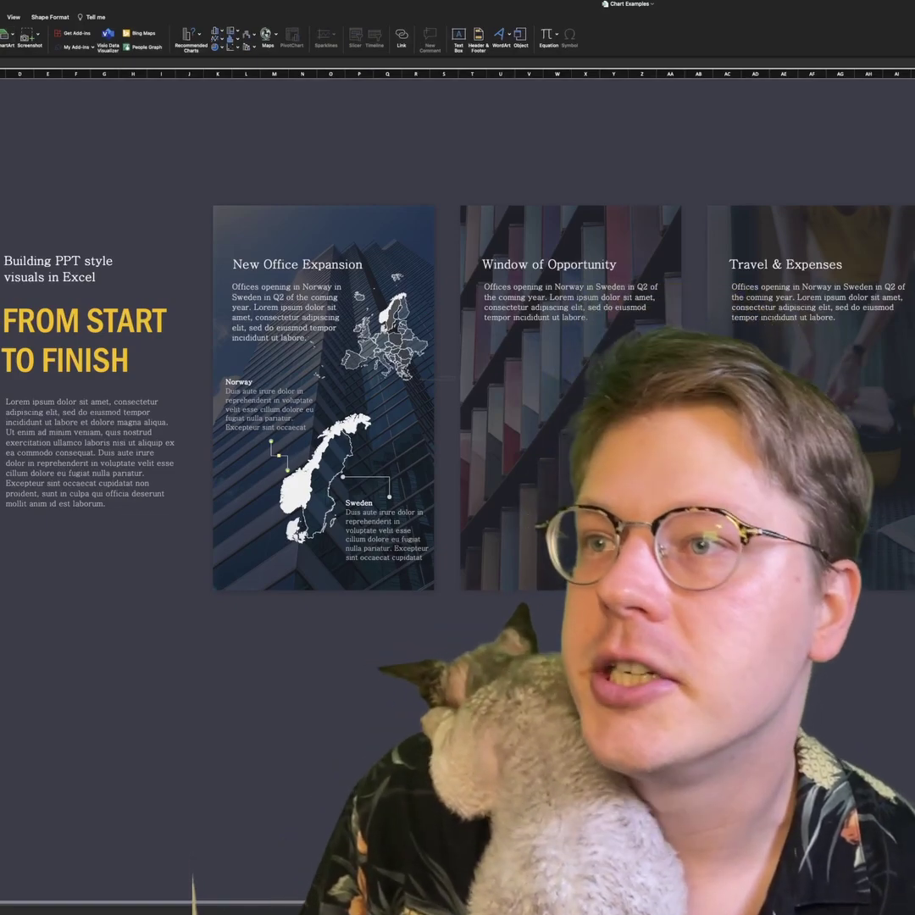
pyautogui.click(1, 34)
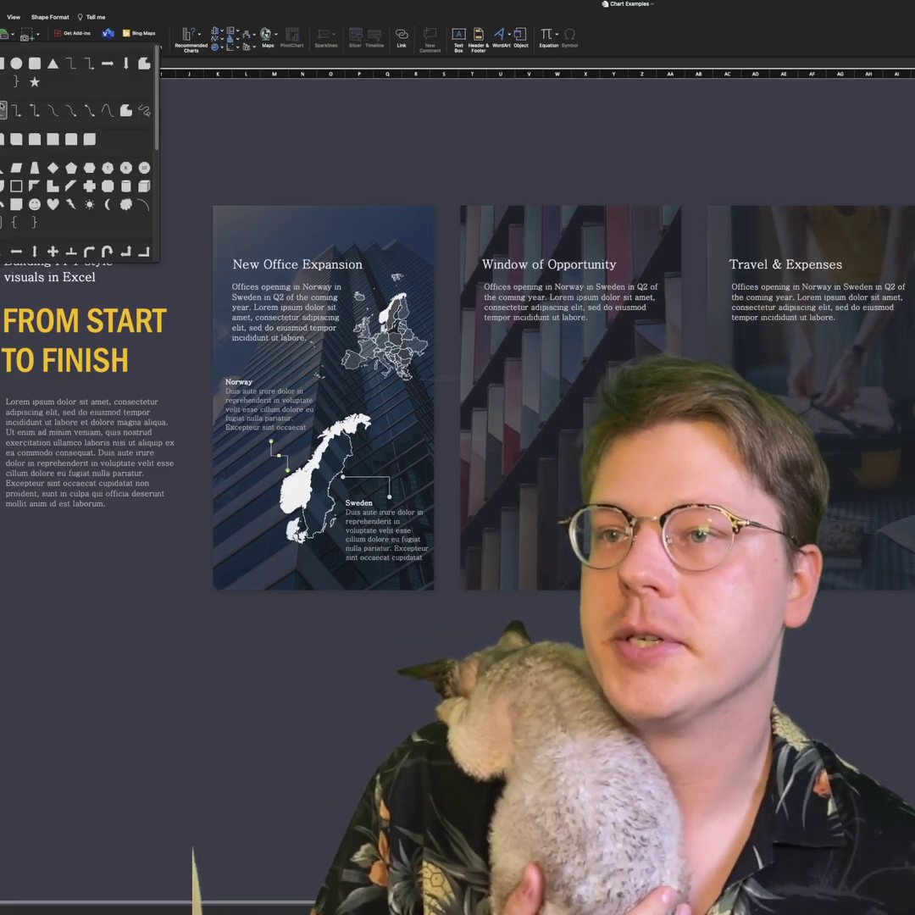
pyautogui.click(386, 480)
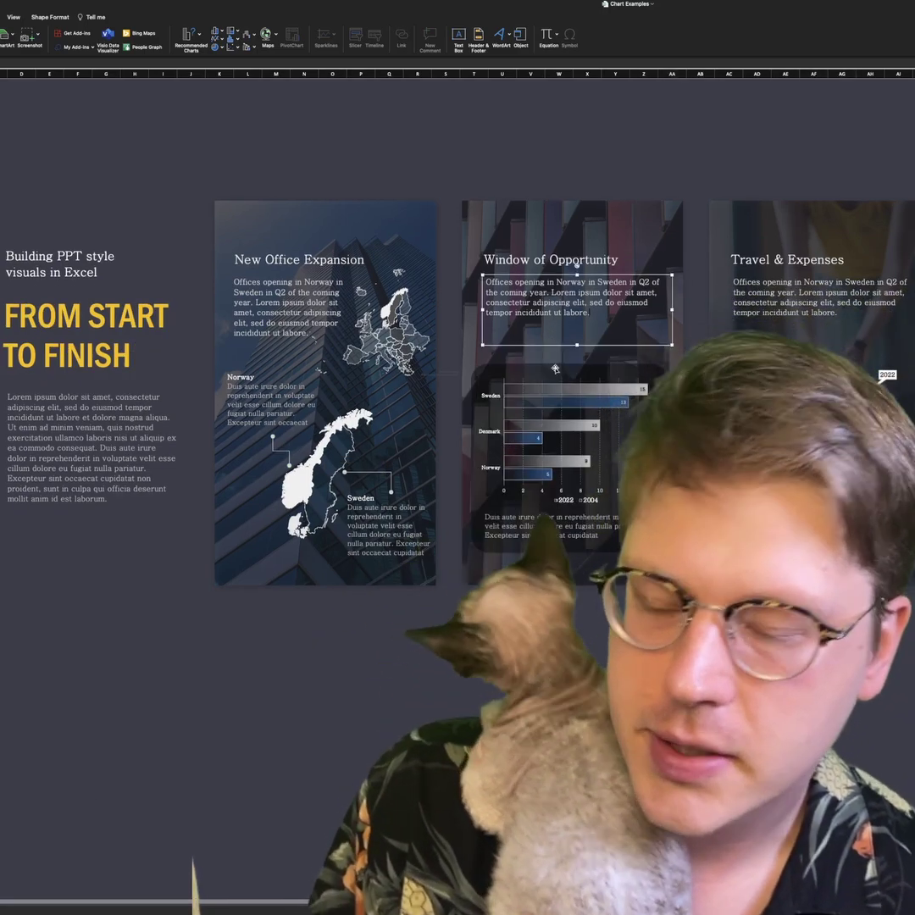
# Step: Examine the bar chart on the Window of Opportunity card and the doughnut chart on the Travel & Expenses card
pyautogui.hscroll(7, 555, 369)
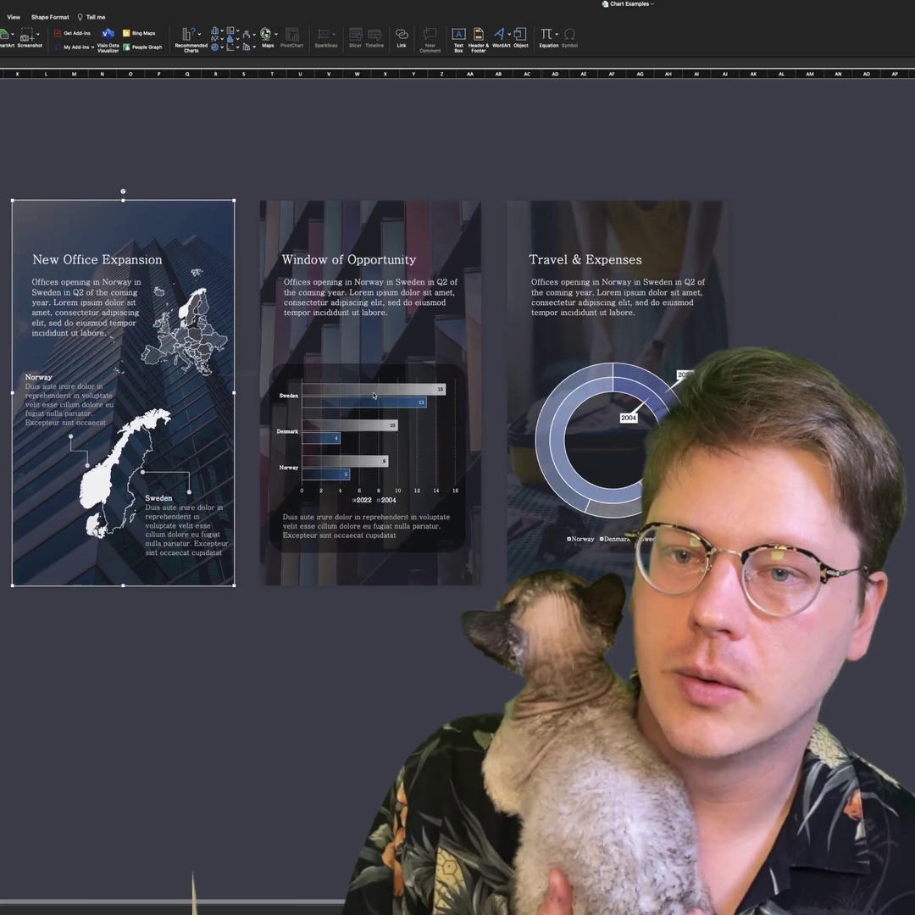
pyautogui.click(374, 395)
pyautogui.click(590, 420)
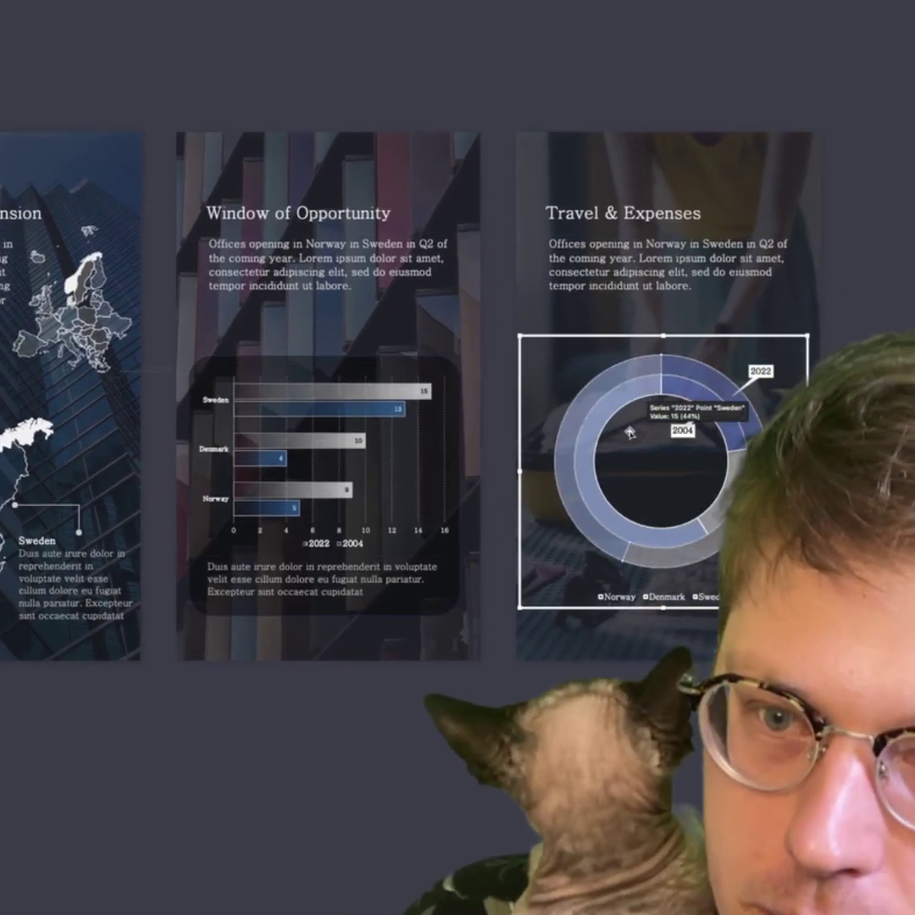
pyautogui.scroll(-1, 629, 431)
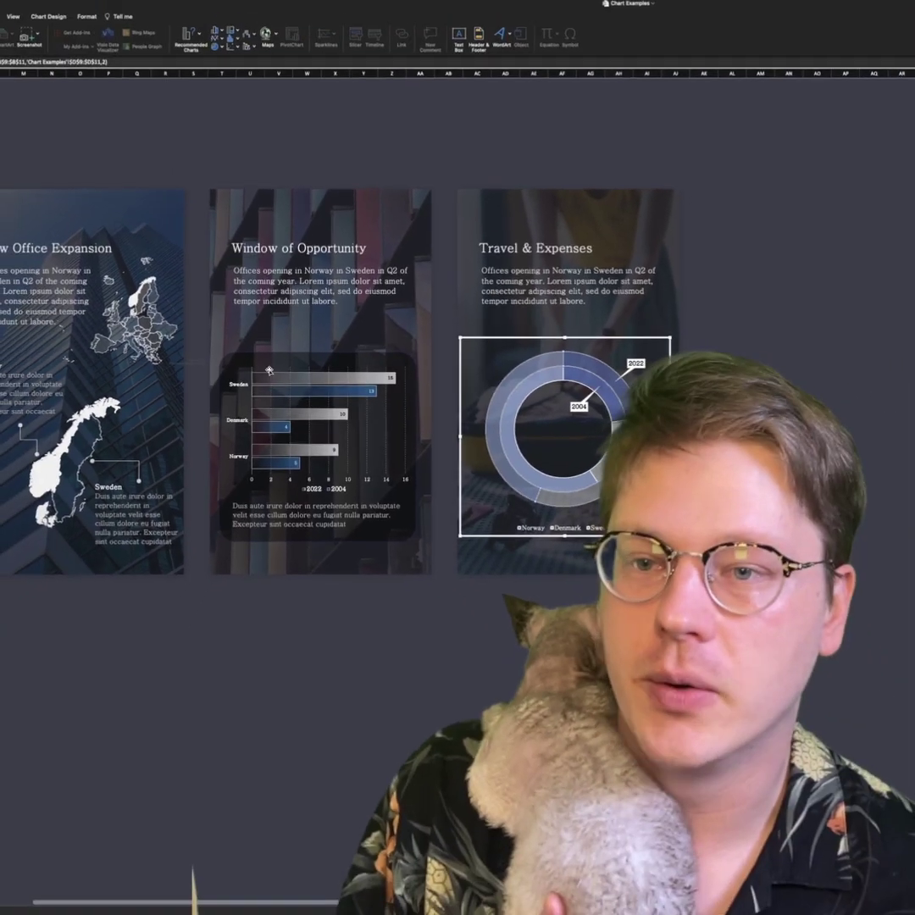
# Step: Select the 2022 series, the category axis and the legend of the Window of Opportunity bar chart in turn
pyautogui.click(252, 386)
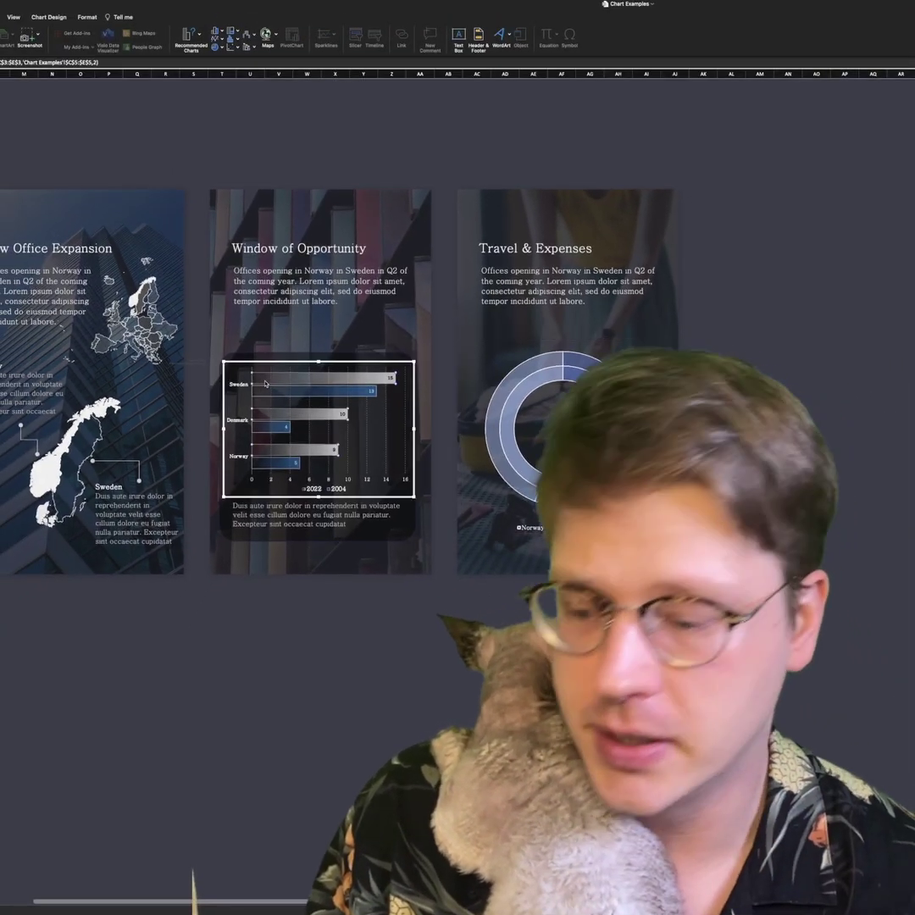
pyautogui.hscroll(-3, 265, 383)
pyautogui.scroll(-3, 265, 383)
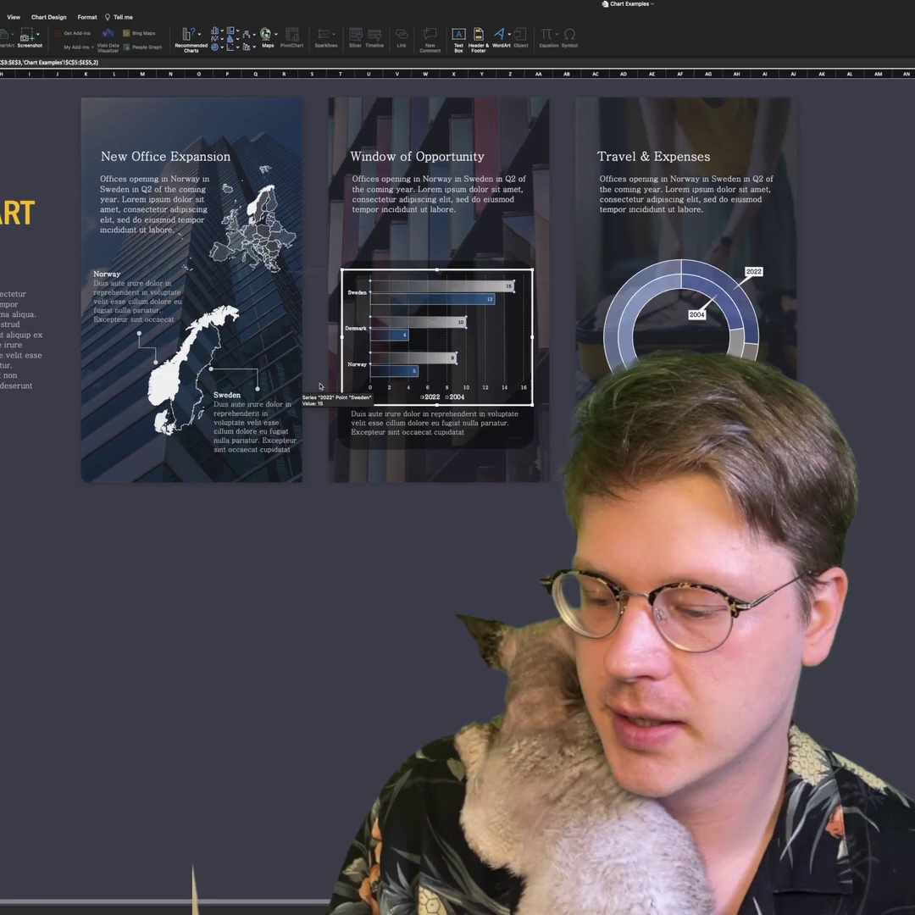
pyautogui.hscroll(-3, 321, 387)
pyautogui.scroll(1, 320, 387)
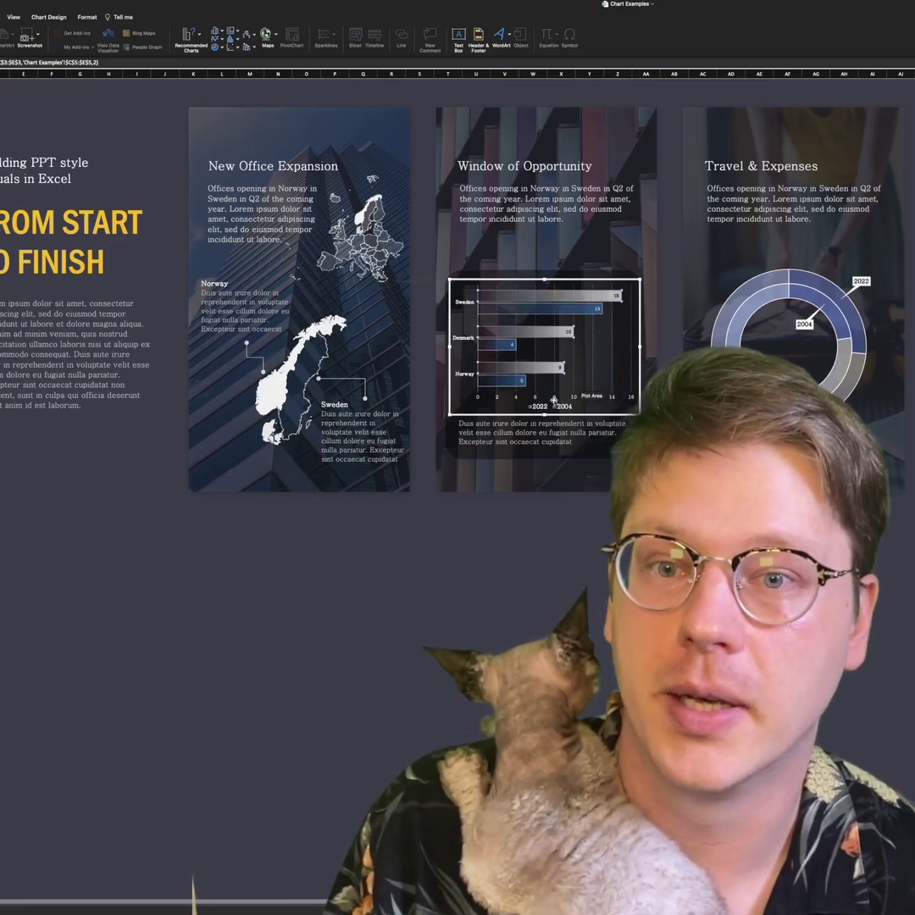
pyautogui.click(504, 304)
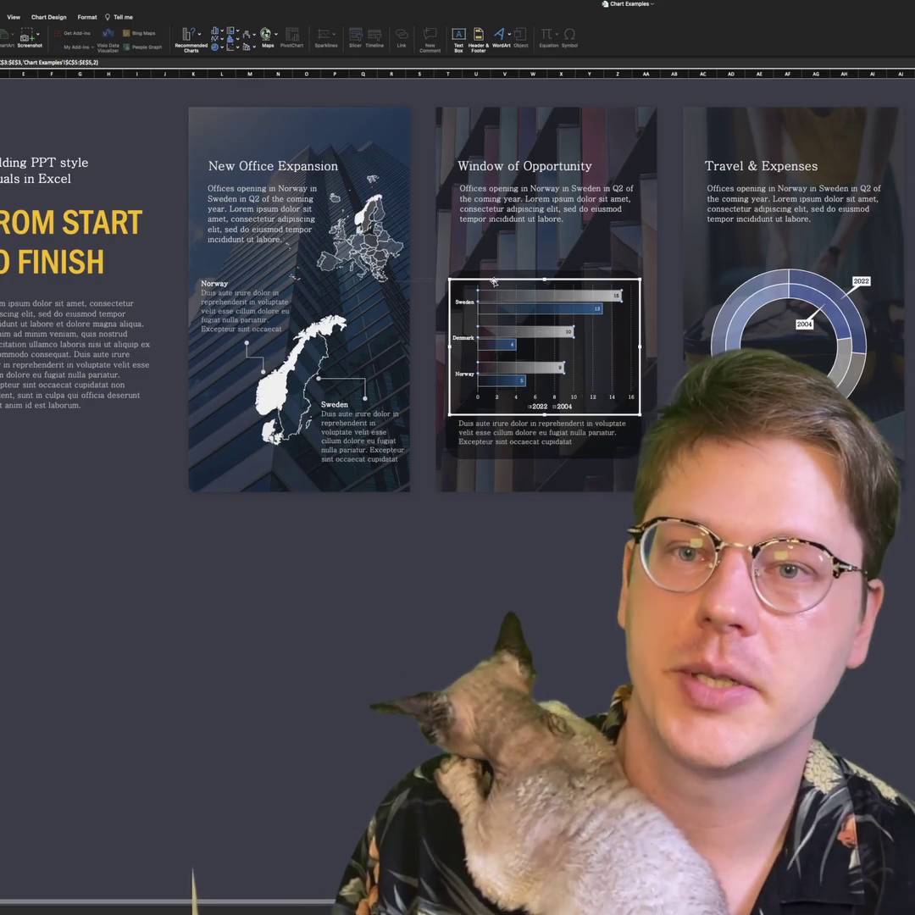
pyautogui.click(455, 351)
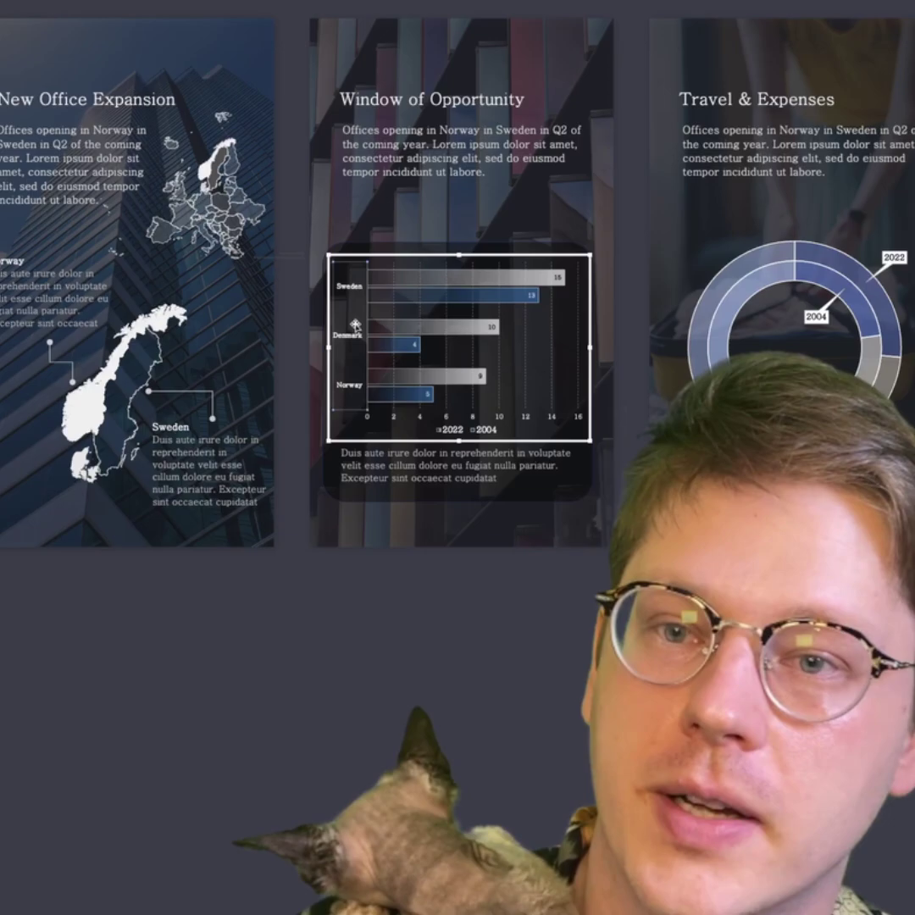
pyautogui.click(464, 429)
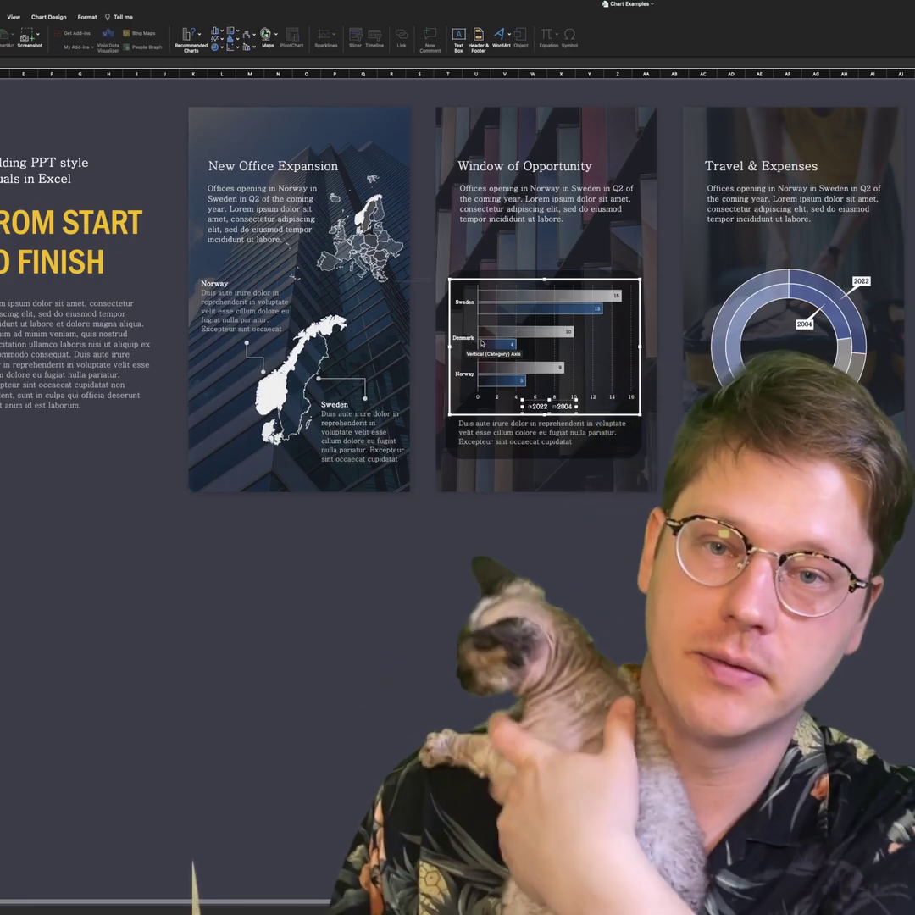
# Step: Examine the gradient fill of the bar chart's 2022 series, including its angle and end gradient stop
pyautogui.click(509, 332)
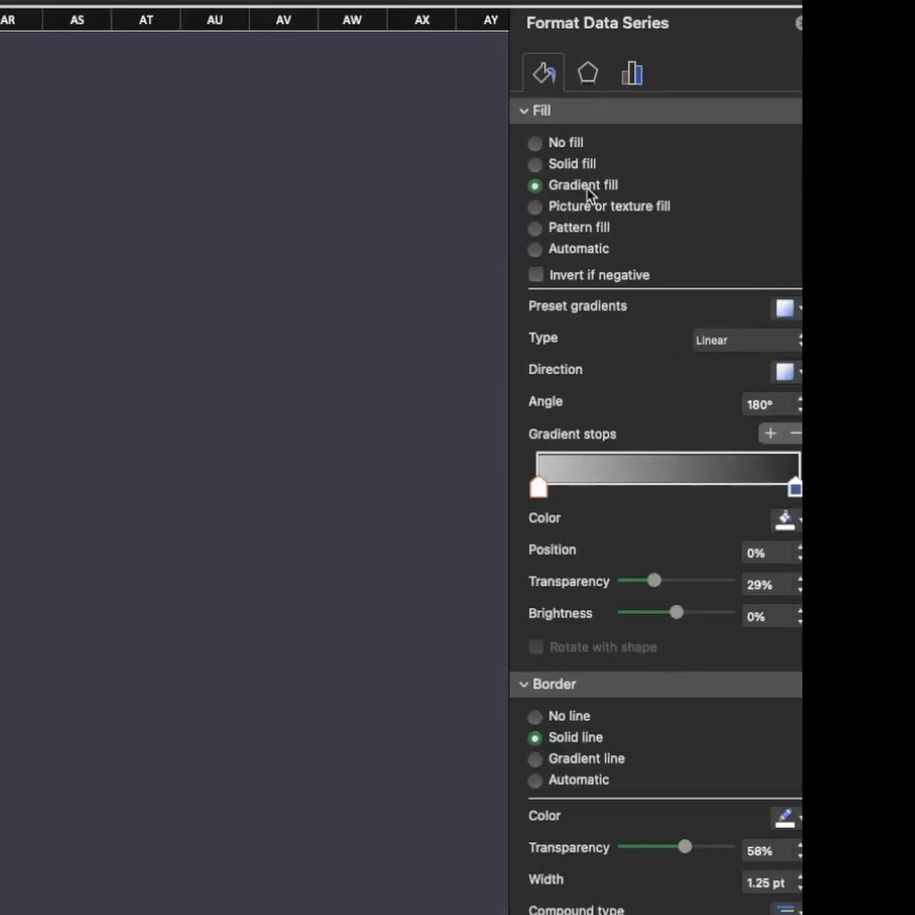
pyautogui.click(777, 400)
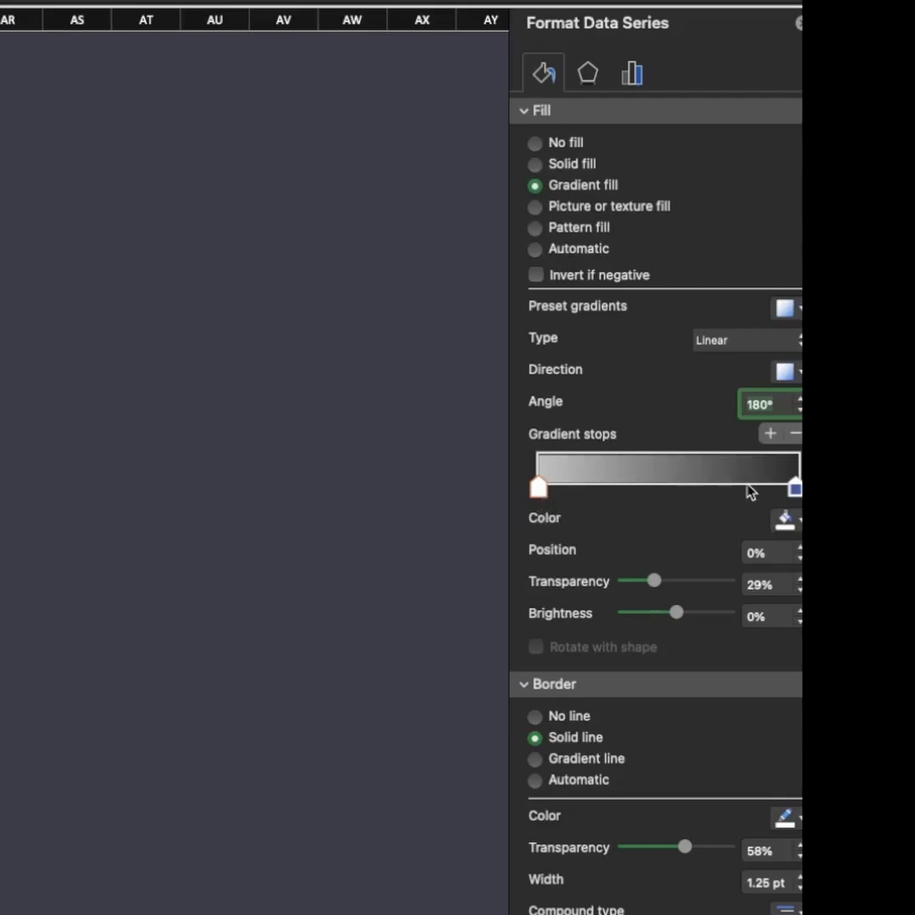
pyautogui.click(795, 490)
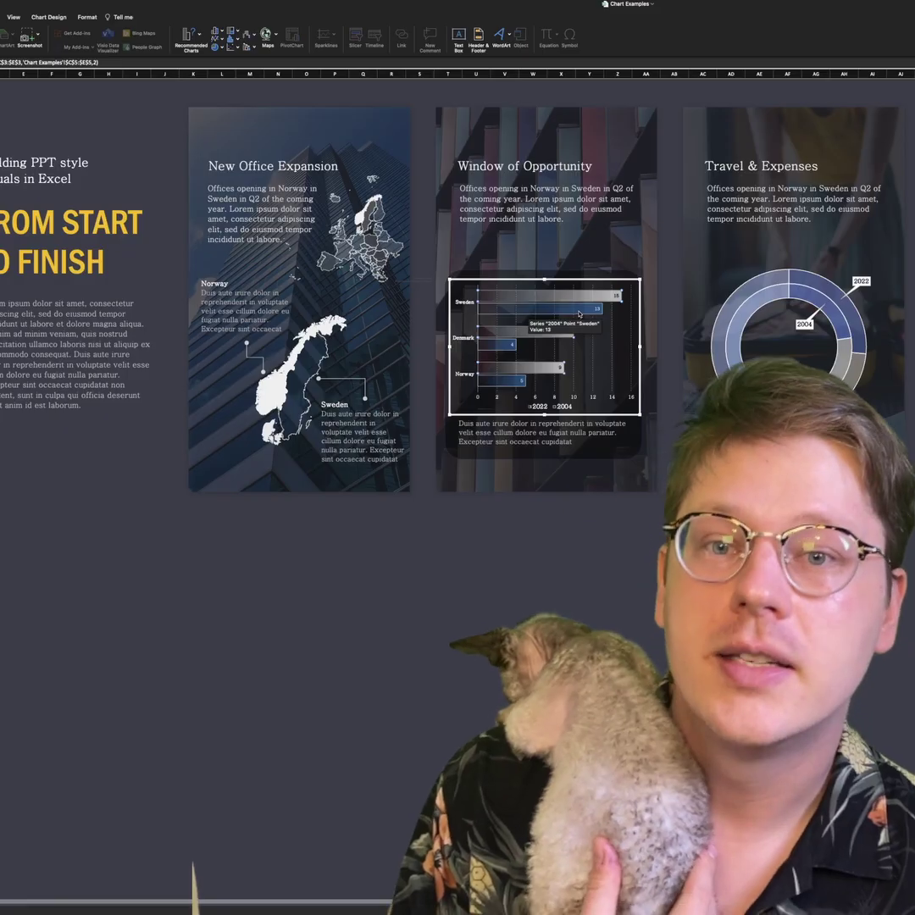
pyautogui.click(579, 296)
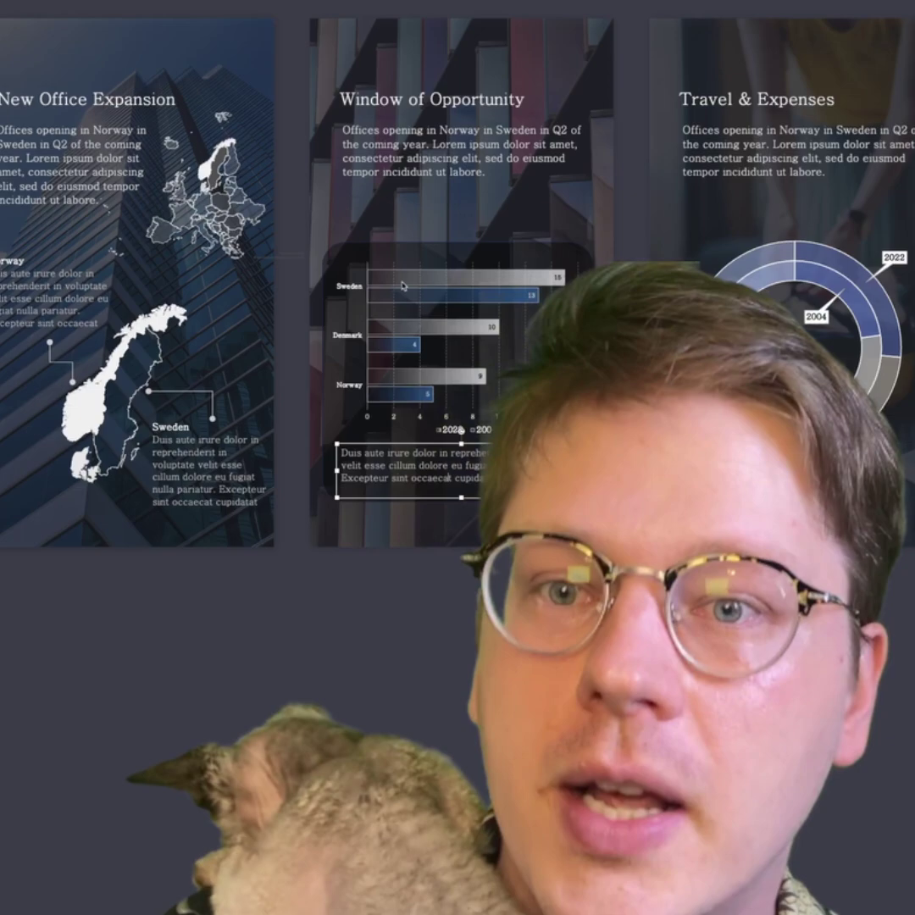
# Step: Select the bar chart, the Window of Opportunity picture and the rounded rectangle behind the chart in turn, and show the insertable shapes
pyautogui.click(503, 373)
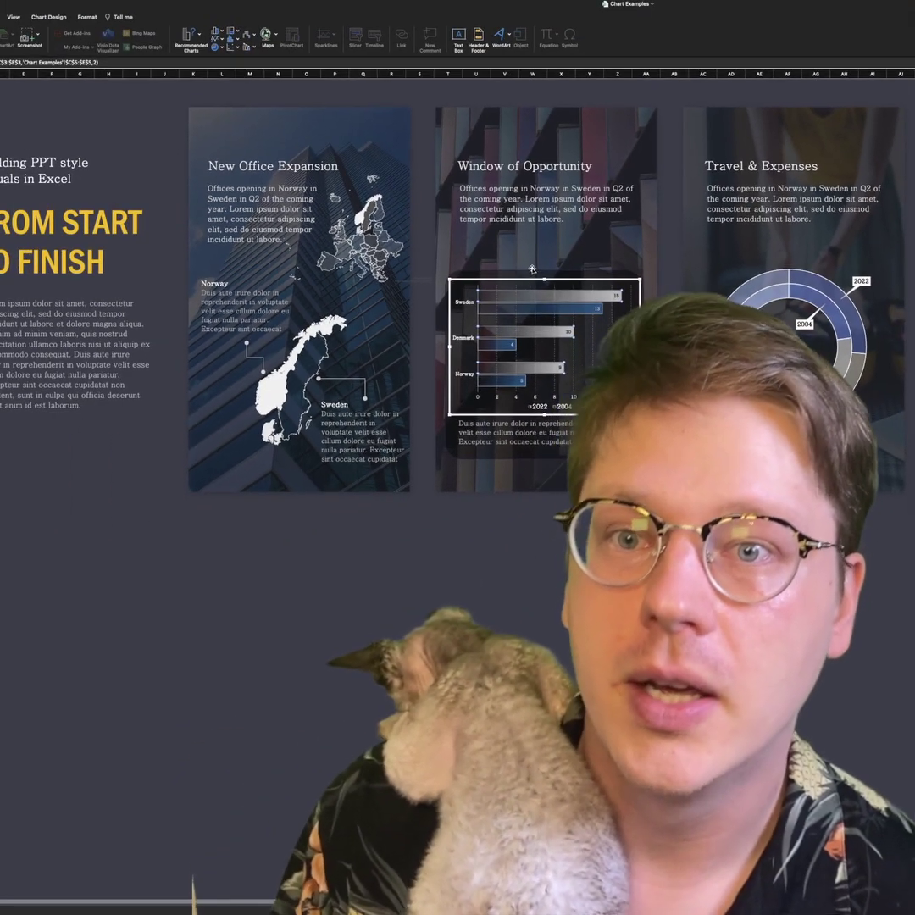
pyautogui.click(515, 255)
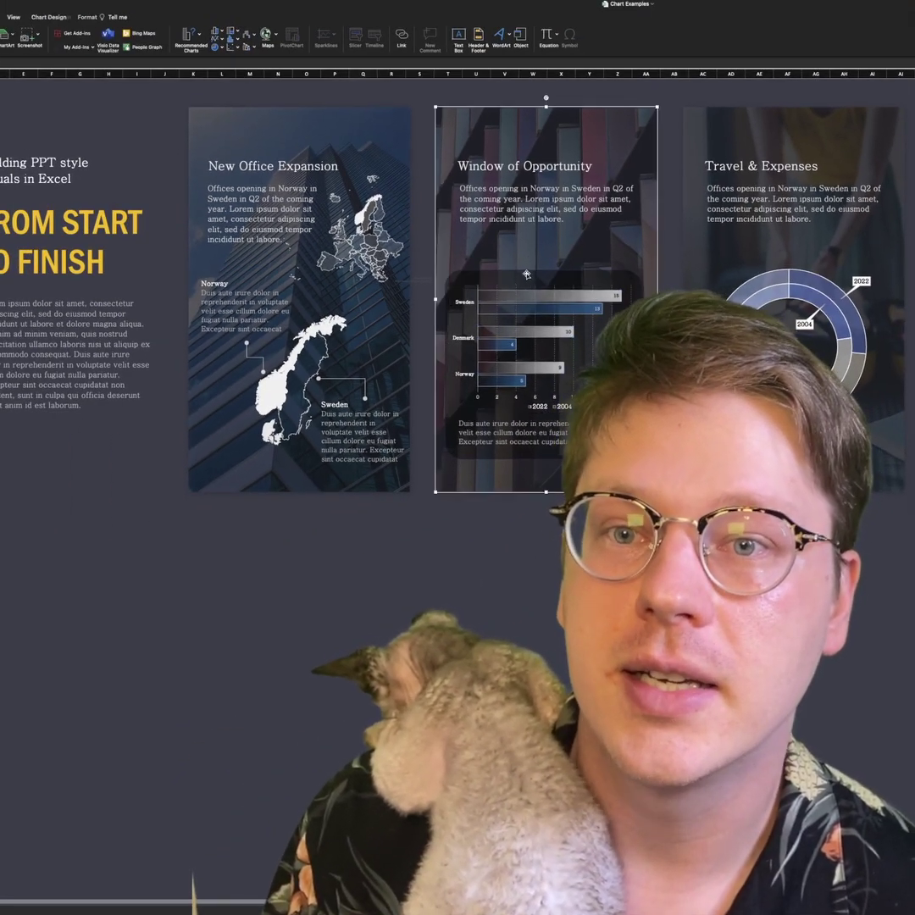
pyautogui.click(511, 270)
pyautogui.click(525, 276)
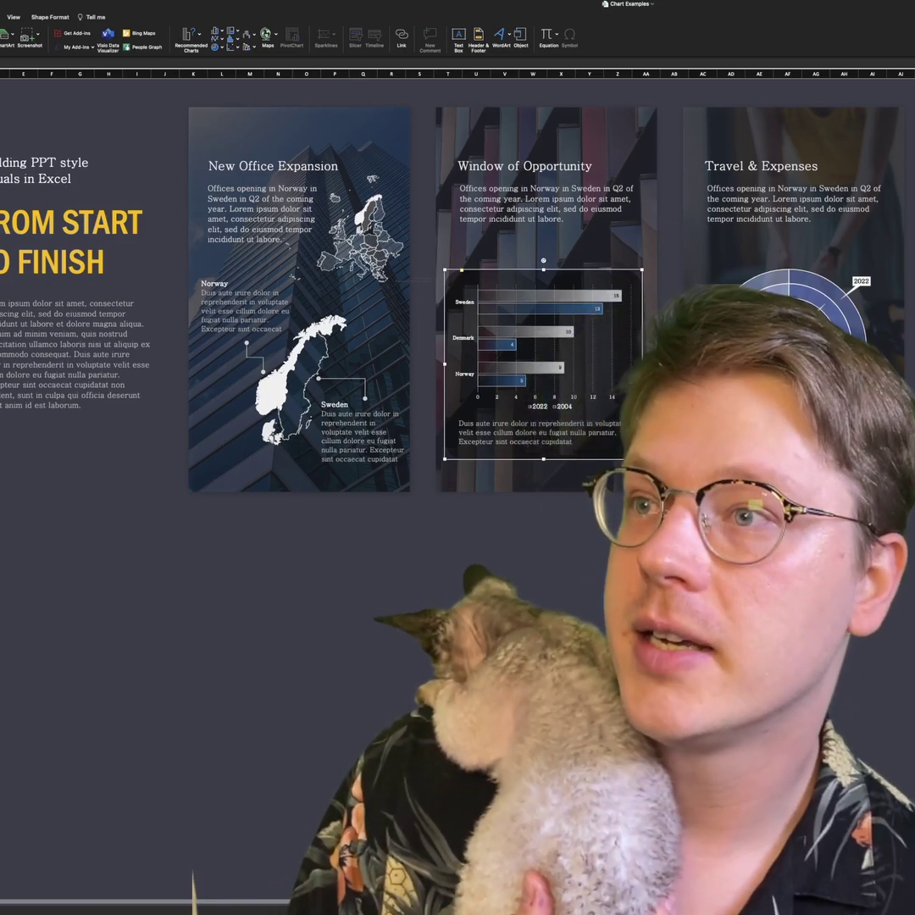
pyautogui.click(0, 35)
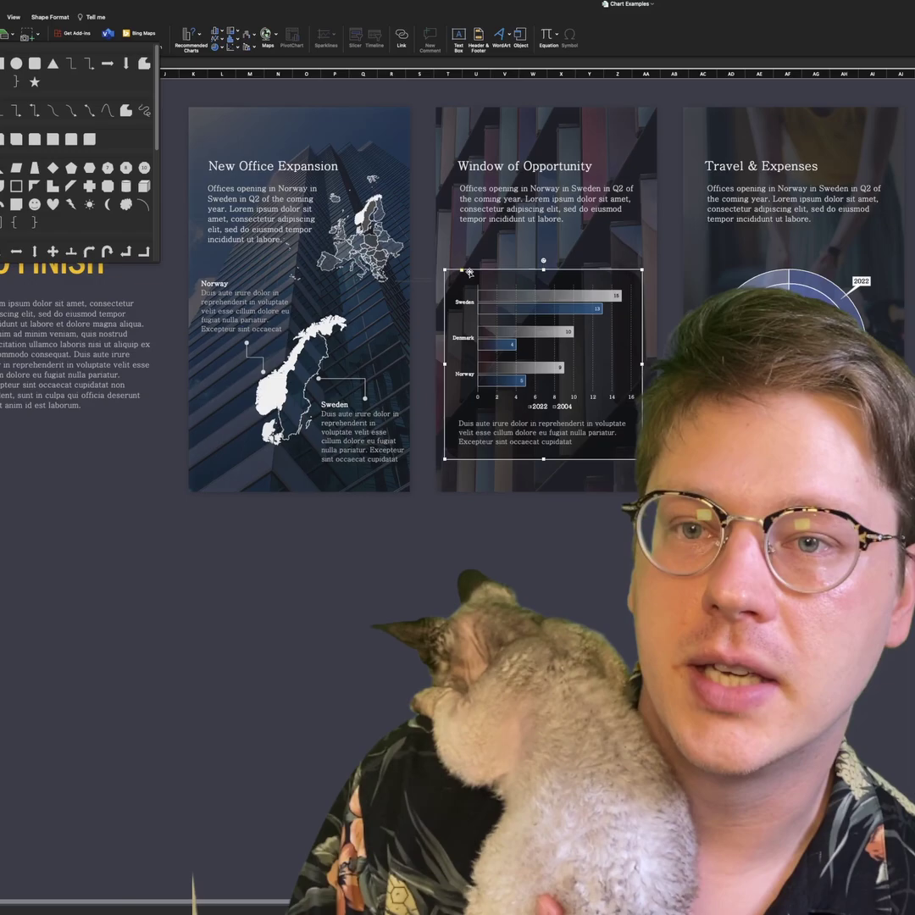
pyautogui.press('Escape')
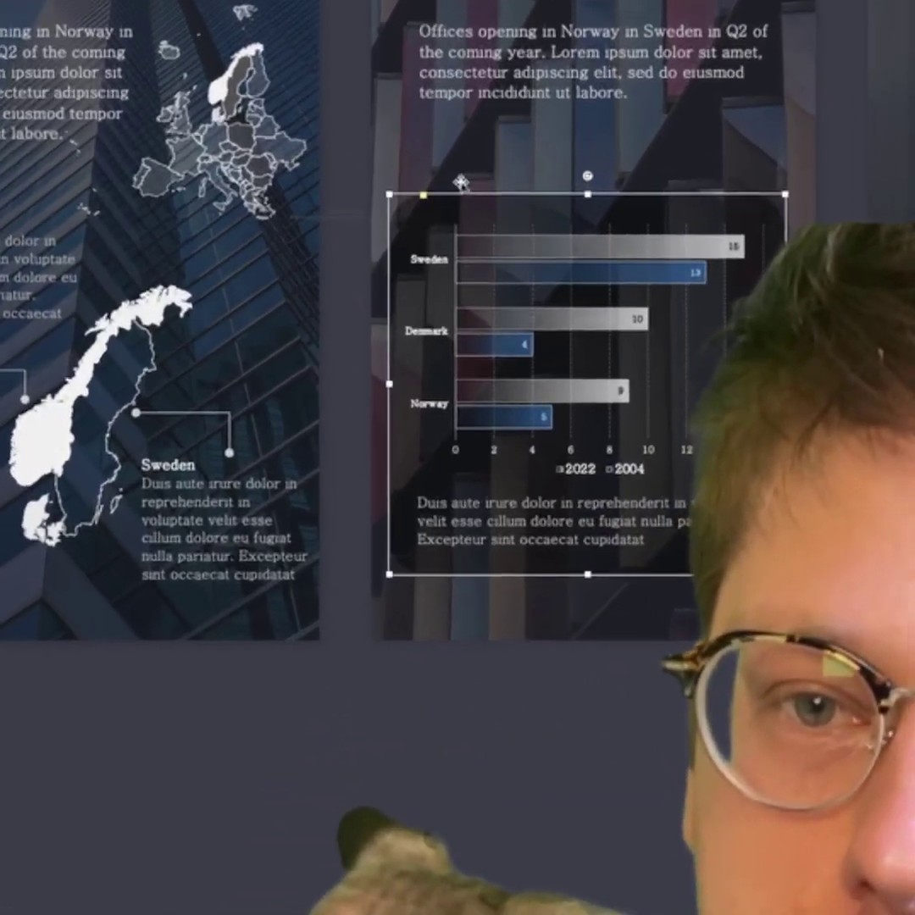
# Step: Select the bar chart and its rounded backing panel in turn, and show the chart's Bring to Front layering options
pyautogui.click(468, 298)
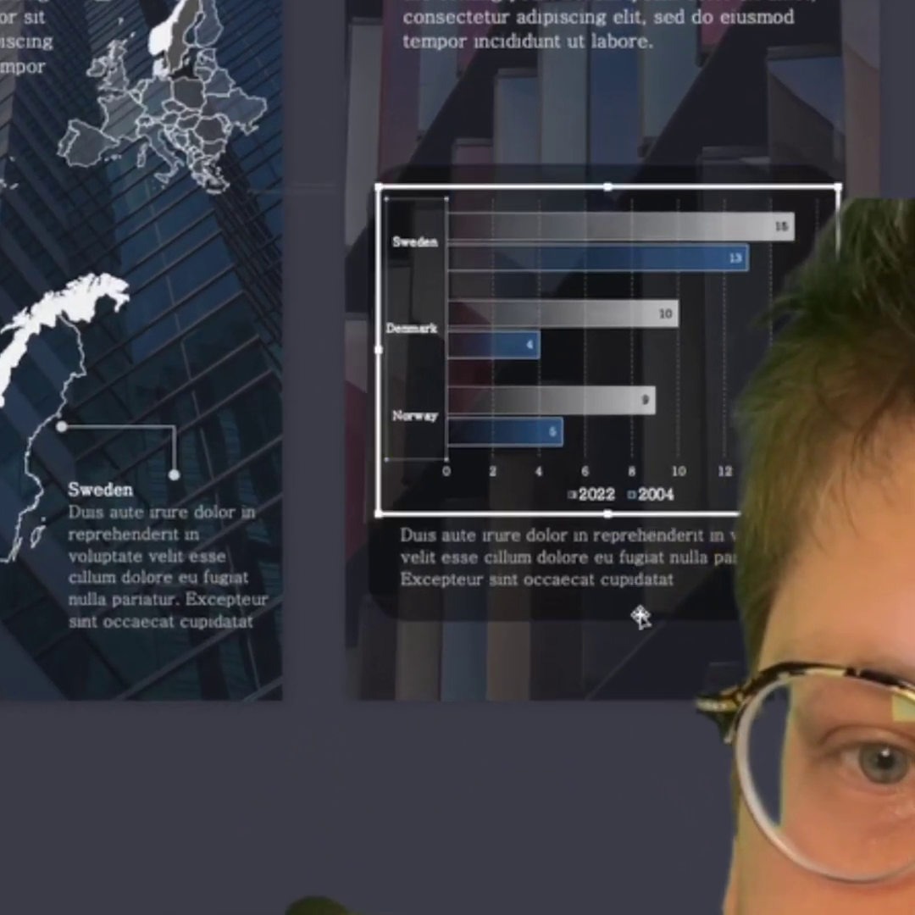
pyautogui.click(640, 609)
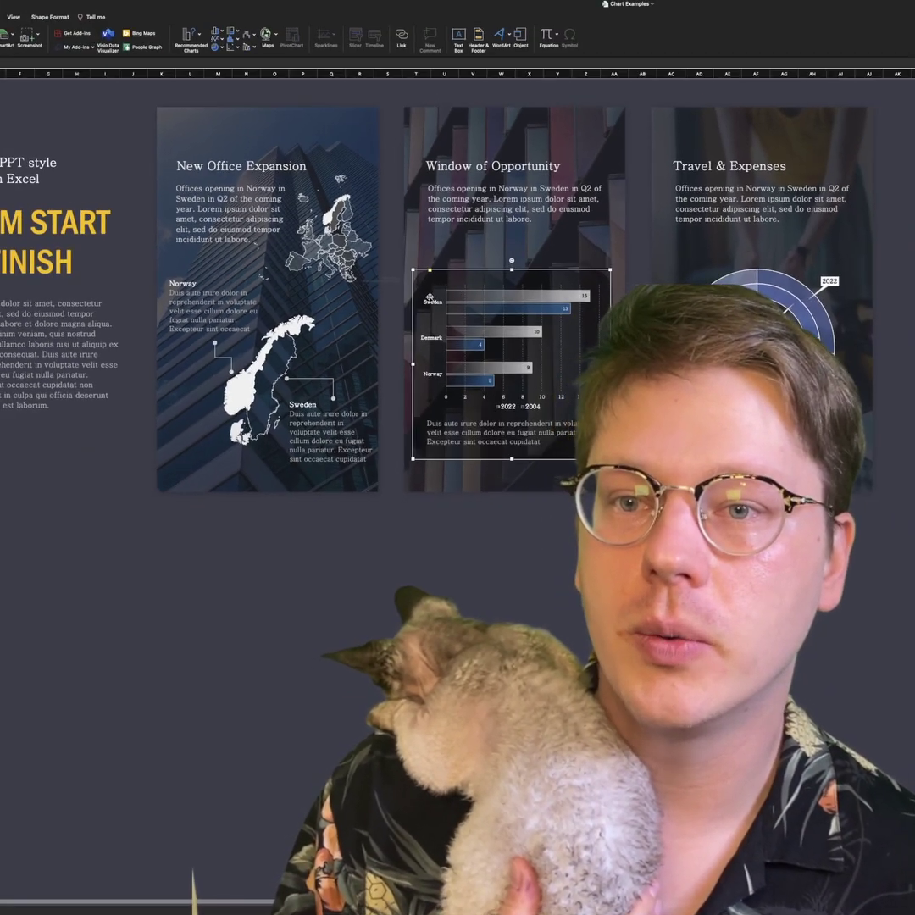
pyautogui.click(446, 285)
pyautogui.rightClick(453, 284)
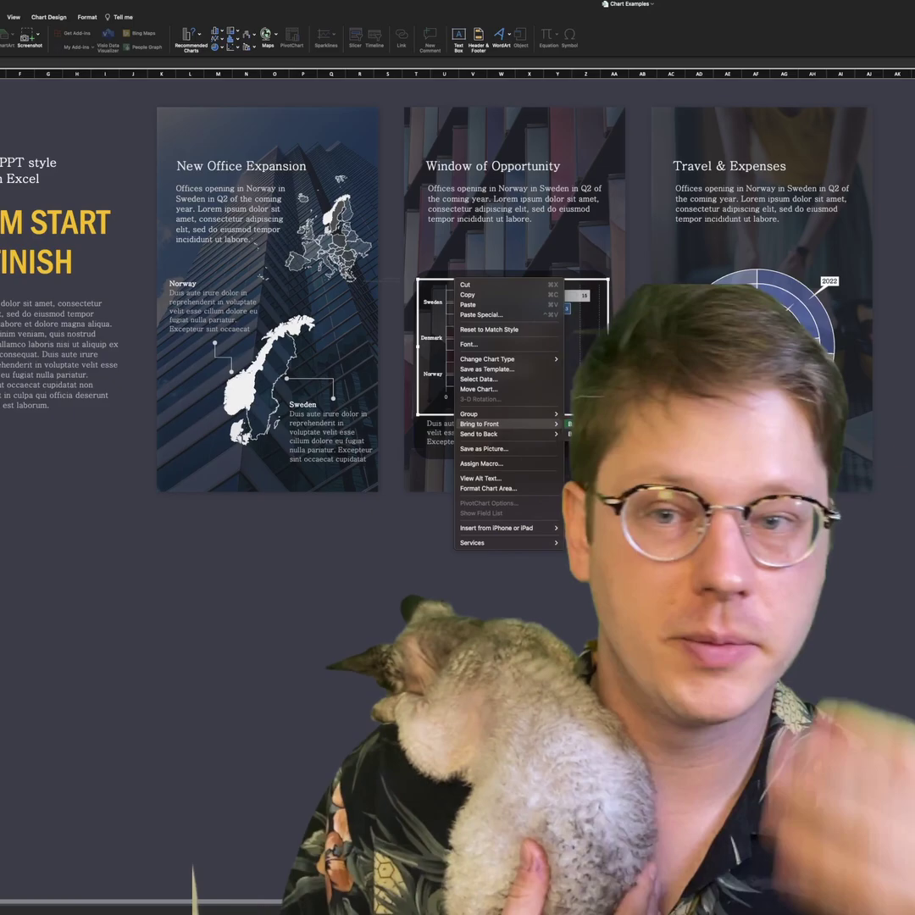
# Step: Examine the doughnut chart on the Travel & Expenses card and compare it with the original on the Chart Examples sheet
pyautogui.click(610, 360)
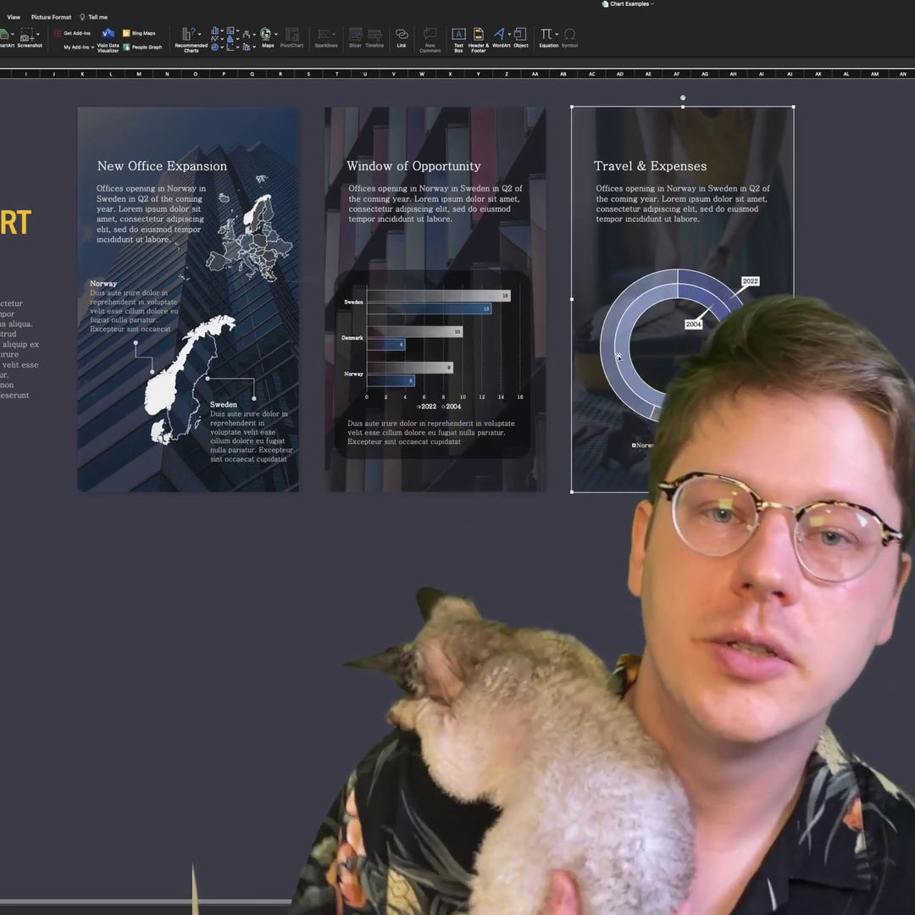
pyautogui.click(619, 358)
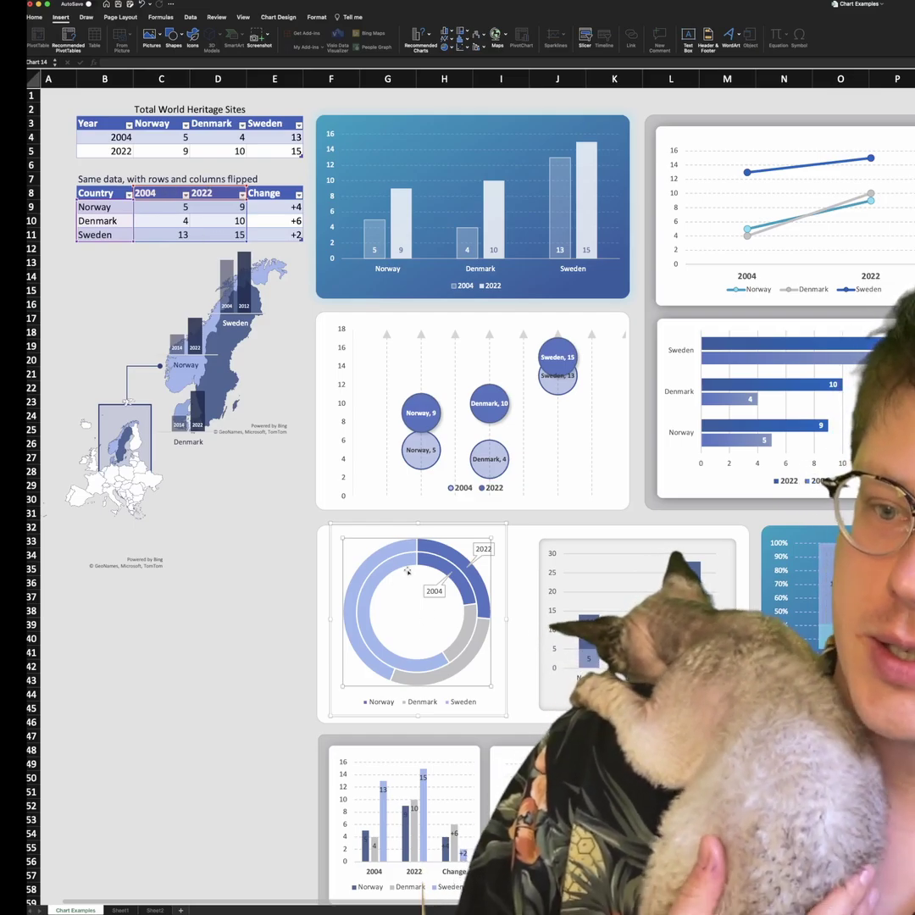
pyautogui.moveTo(462, 603)
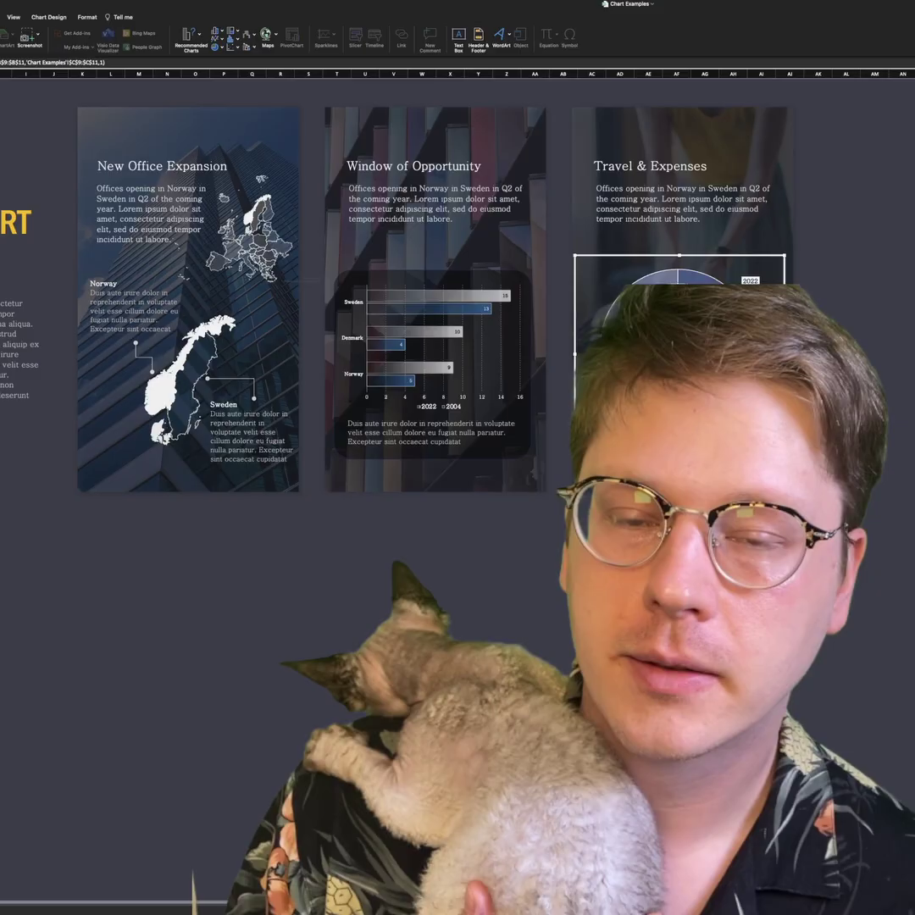
pyautogui.click(581, 411)
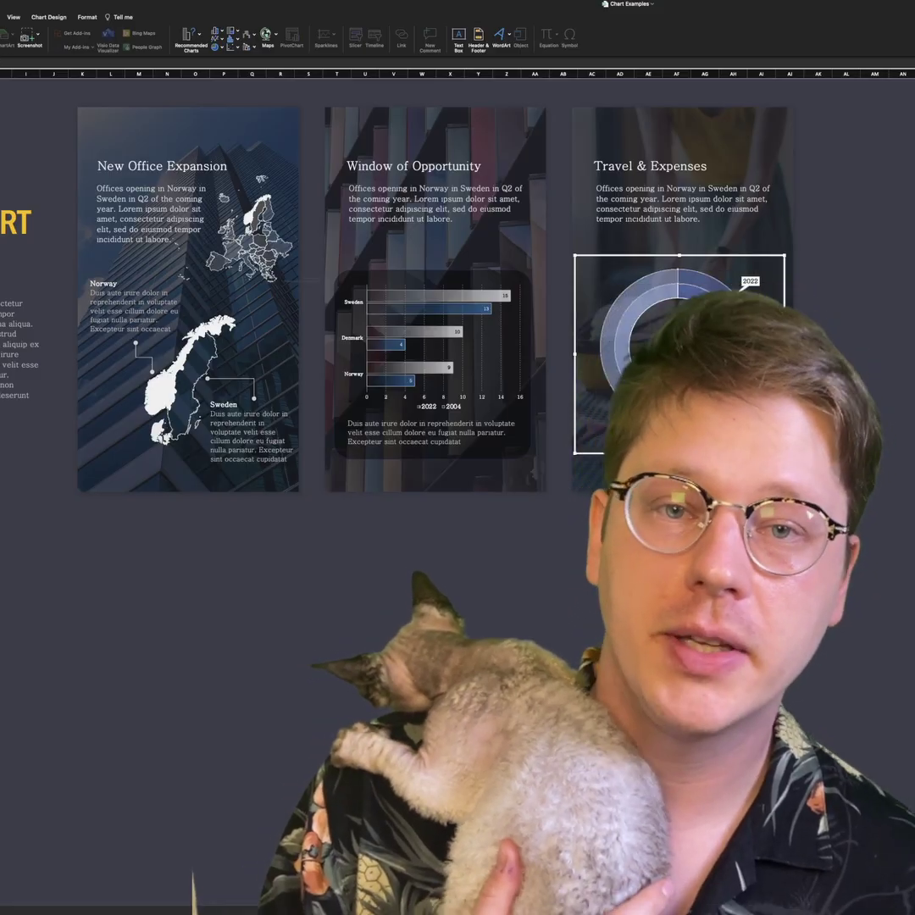
pyautogui.click(679, 276)
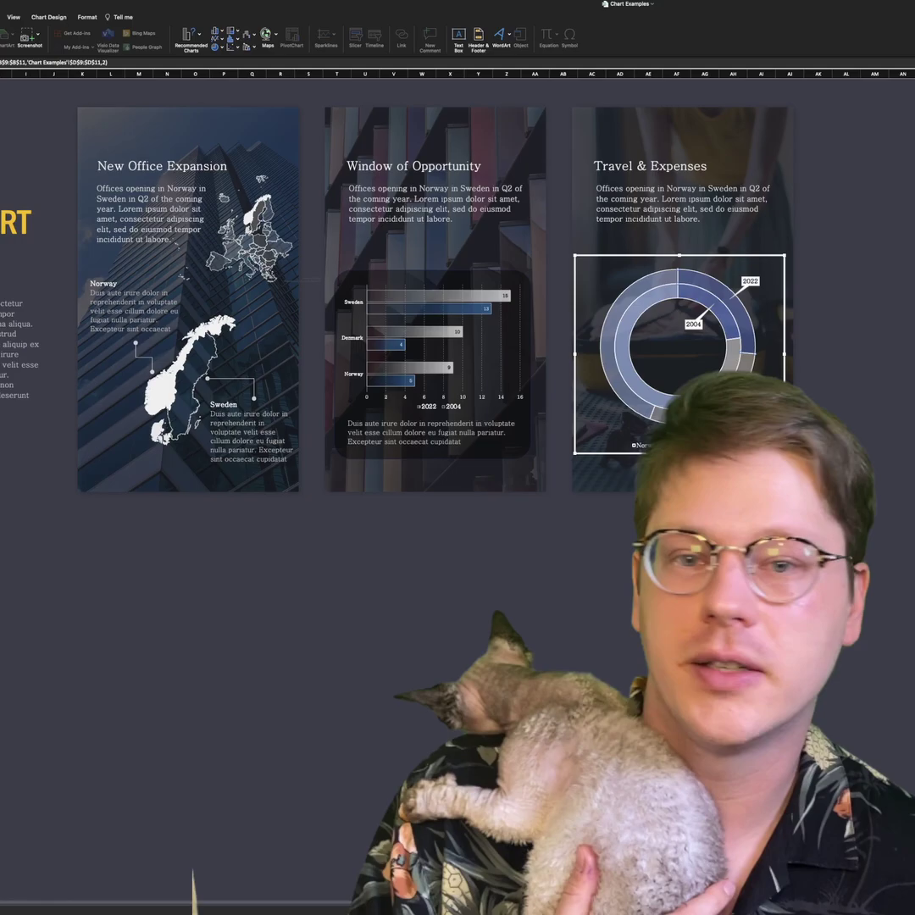
pyautogui.click(727, 318)
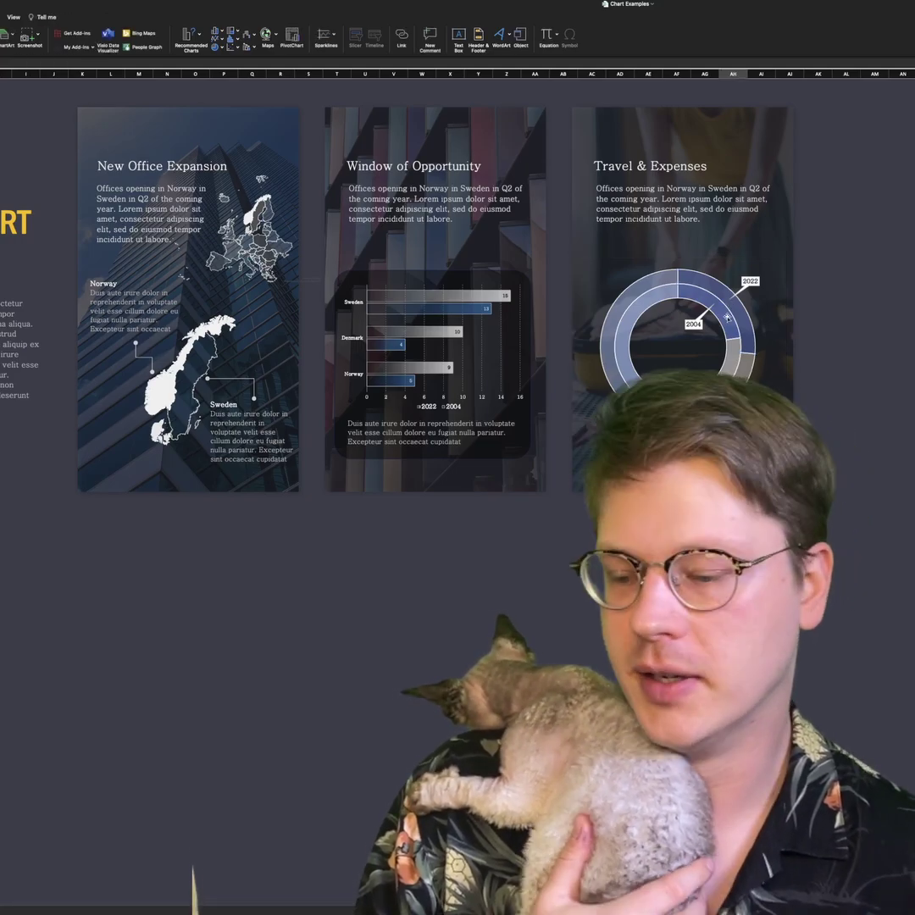
pyautogui.hscroll(-4, 727, 318)
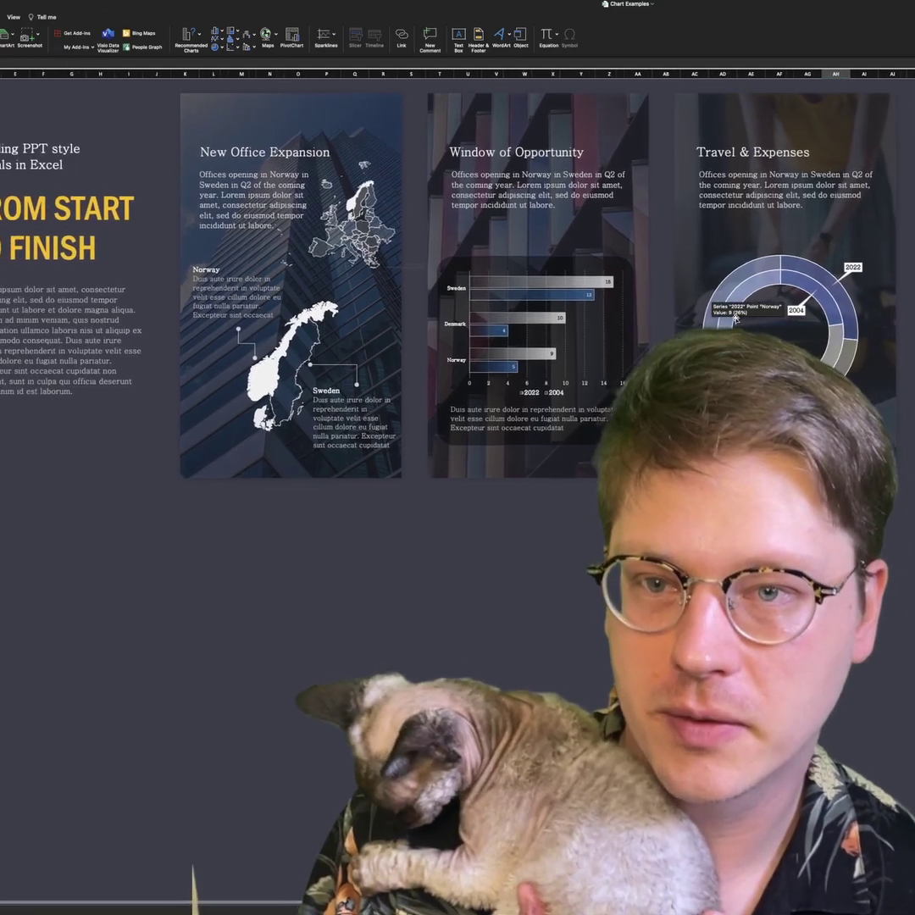
pyautogui.hscroll(-2, 734, 319)
pyautogui.scroll(3, 738, 320)
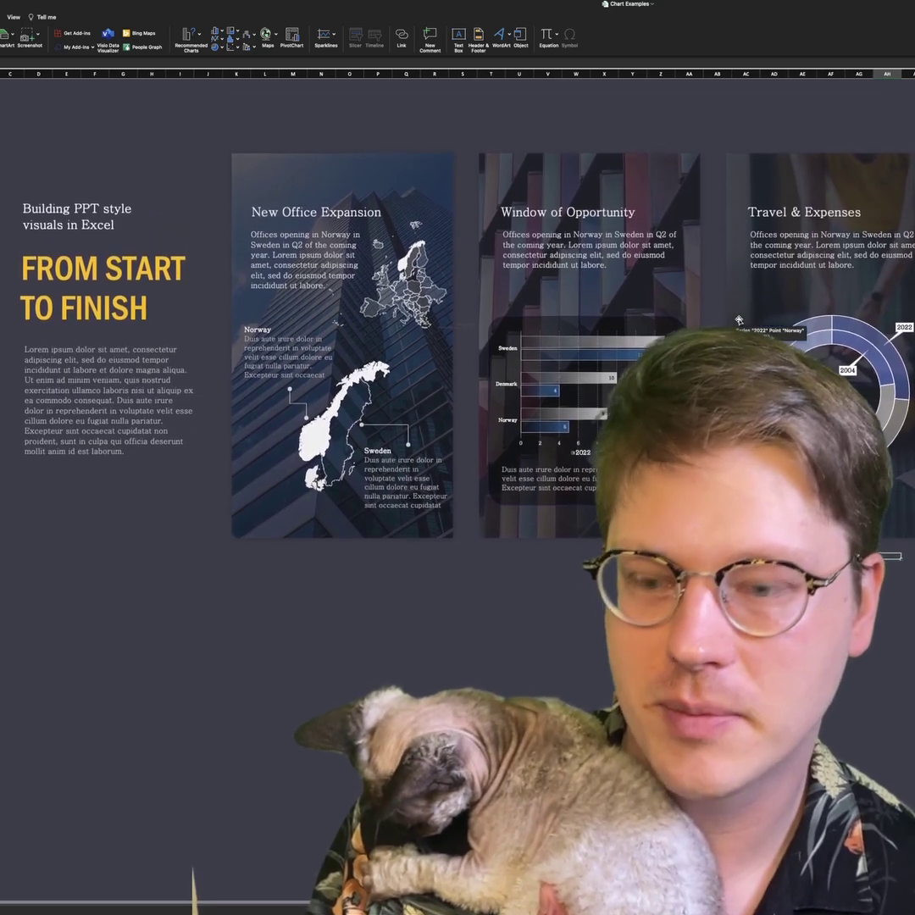
pyautogui.scroll(-3, 739, 320)
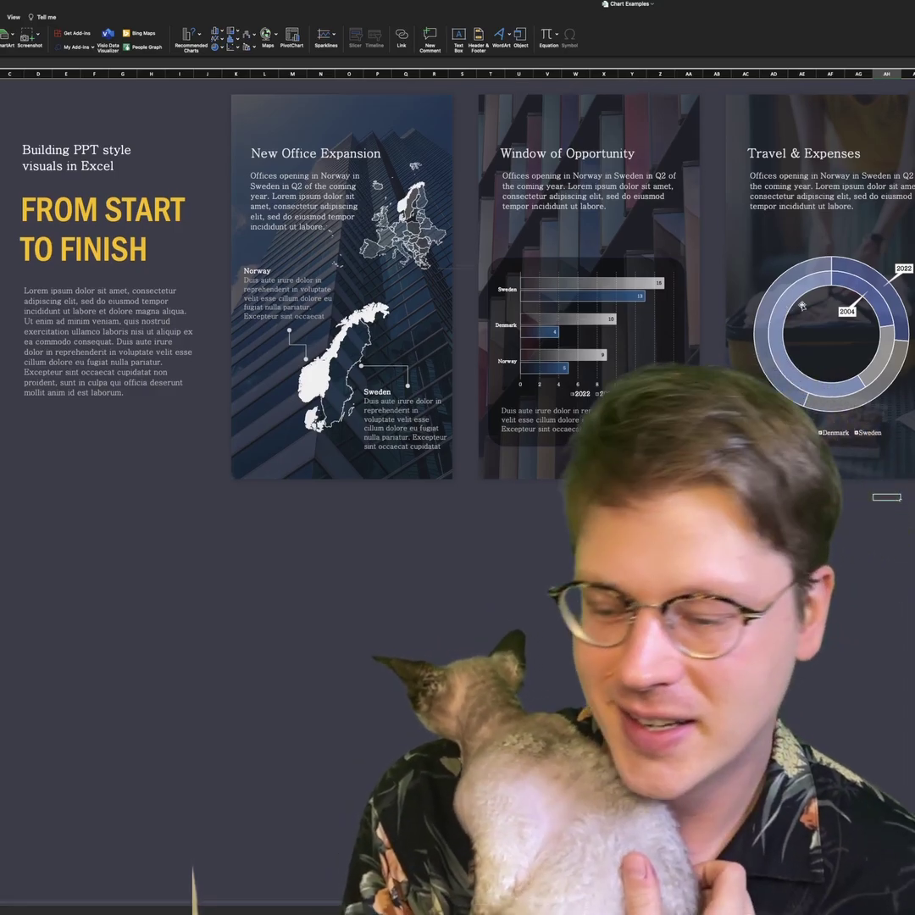
pyautogui.scroll(5, 787, 310)
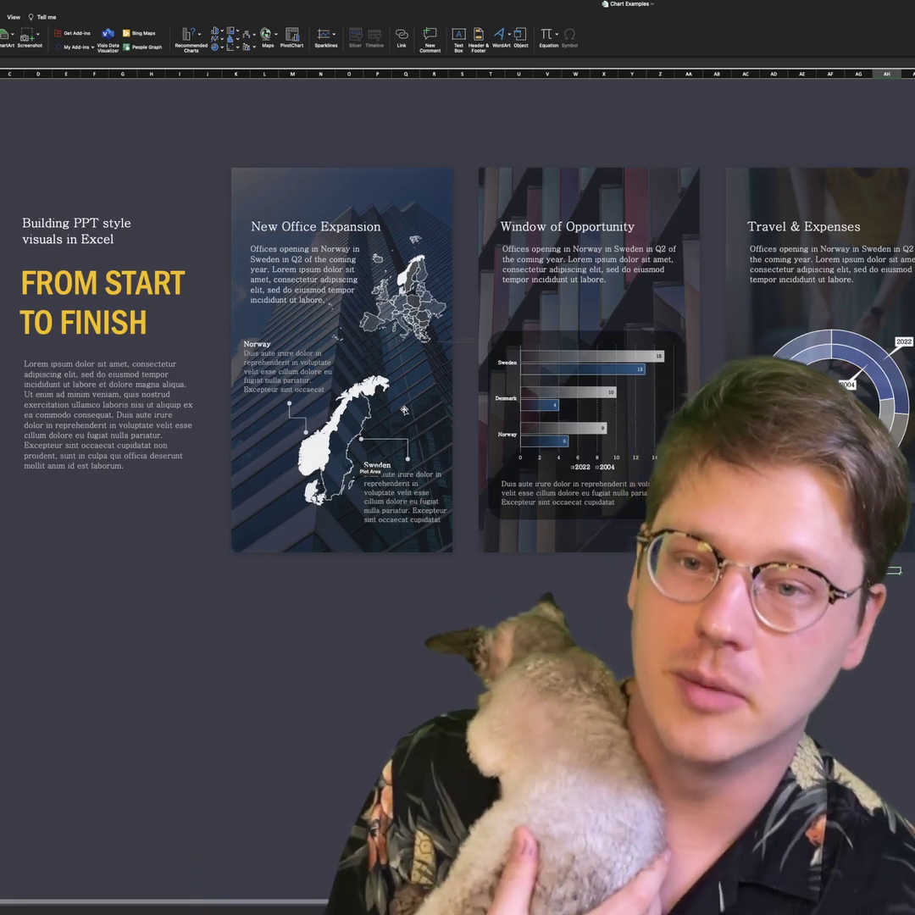
pyautogui.click(519, 679)
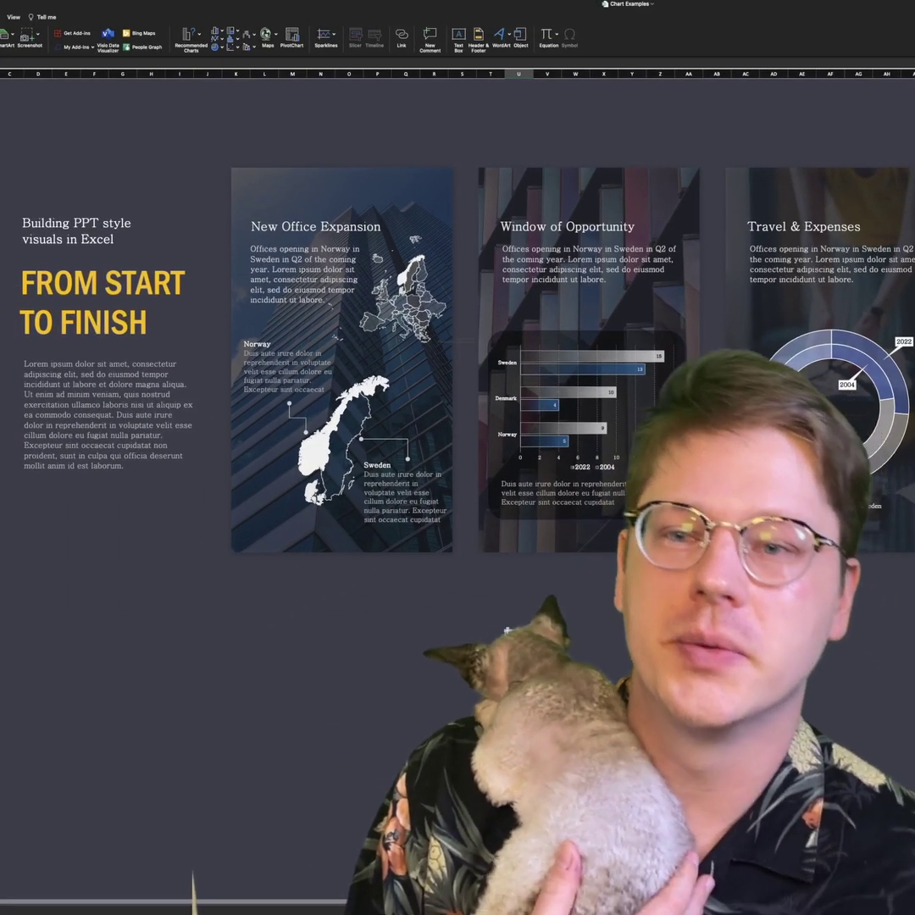
# Step: Select the Europe map and the description text boxes of the Window of Opportunity and Travel & Expenses cards in turn, and clear the selection
pyautogui.click(297, 237)
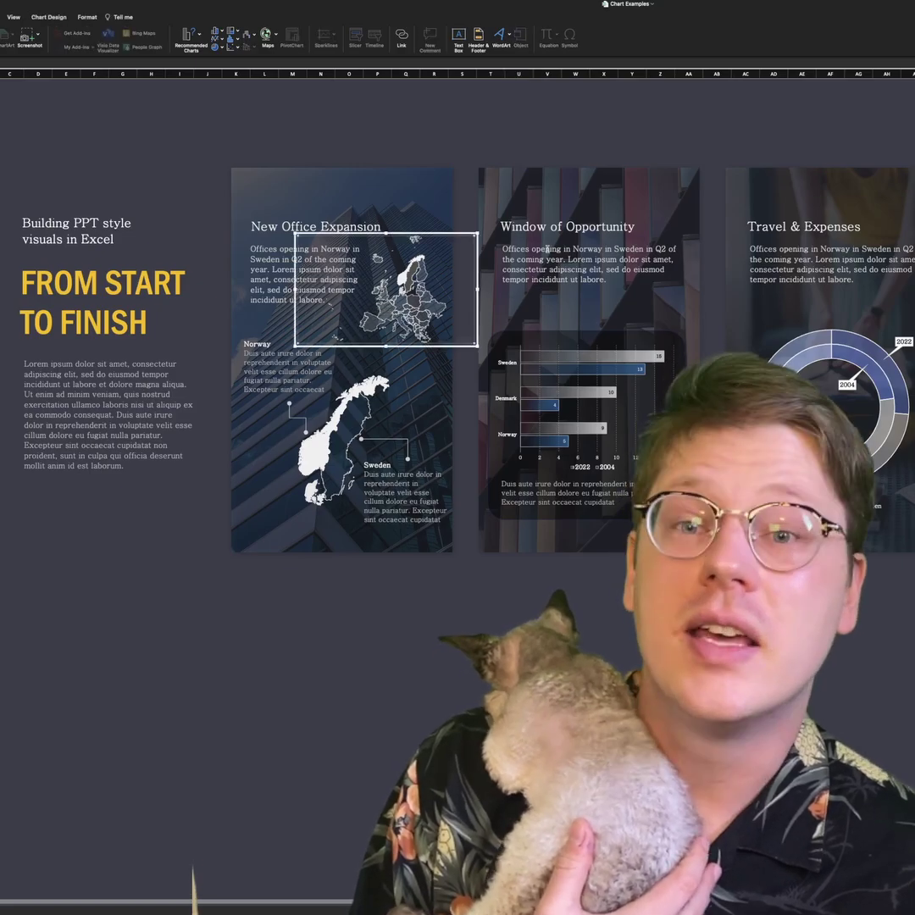
pyautogui.click(545, 254)
pyautogui.click(753, 268)
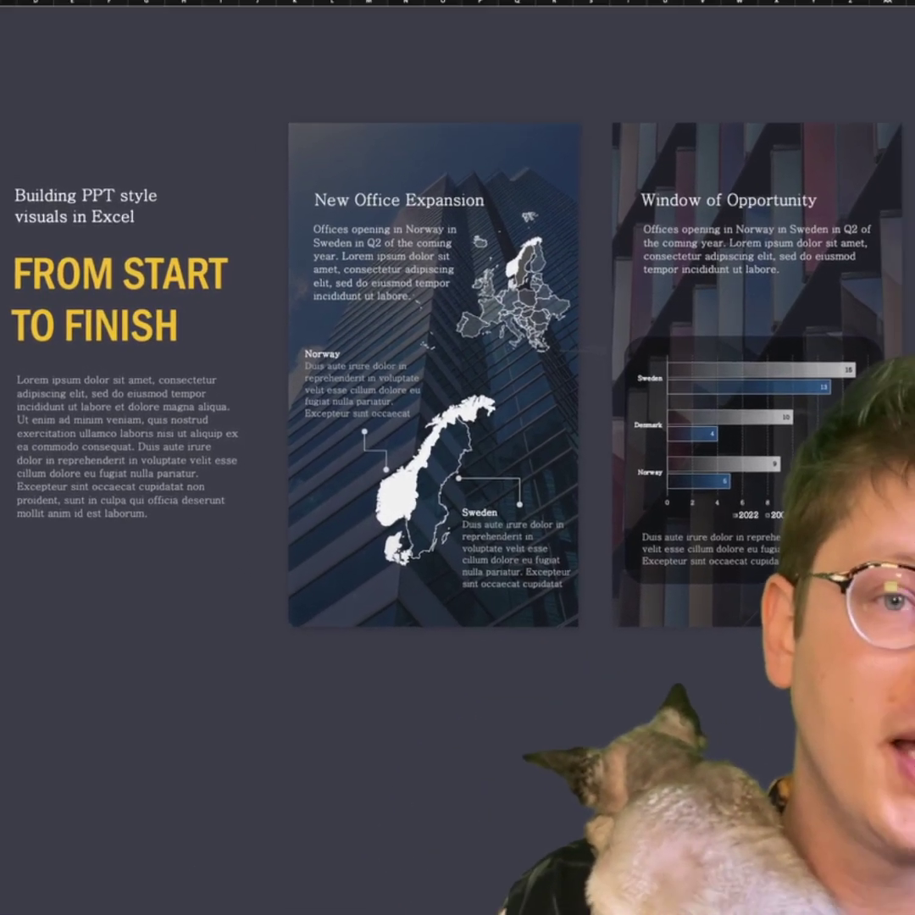
pyautogui.click(801, 276)
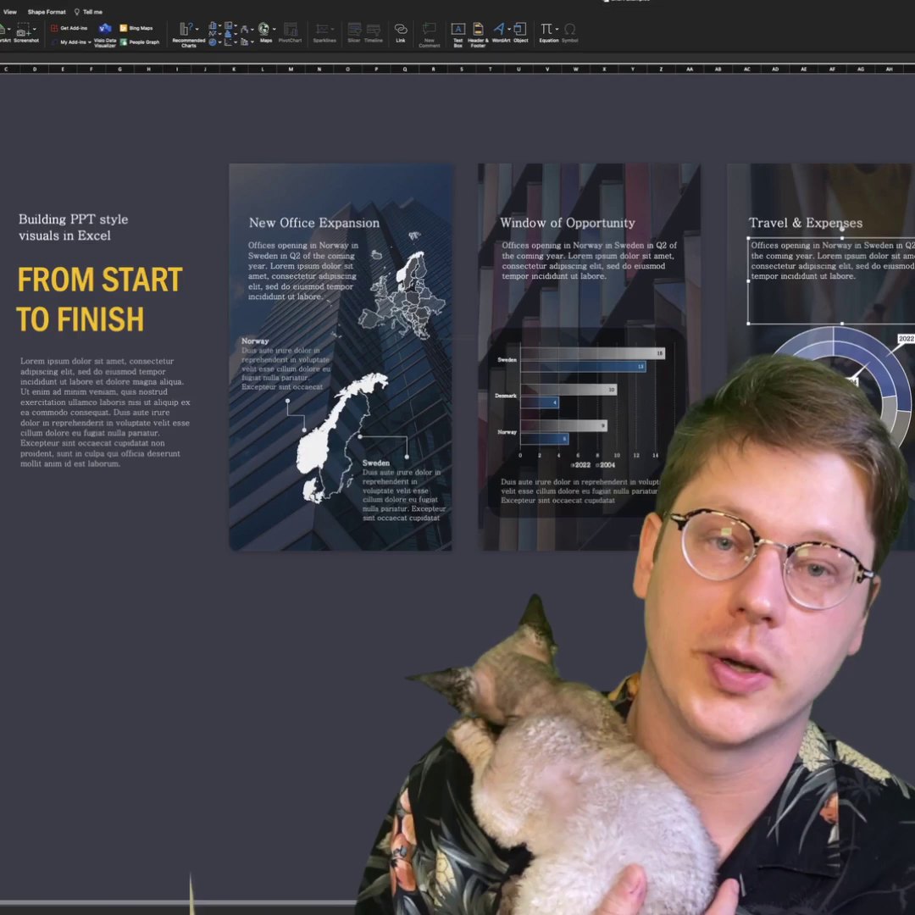
pyautogui.click(552, 624)
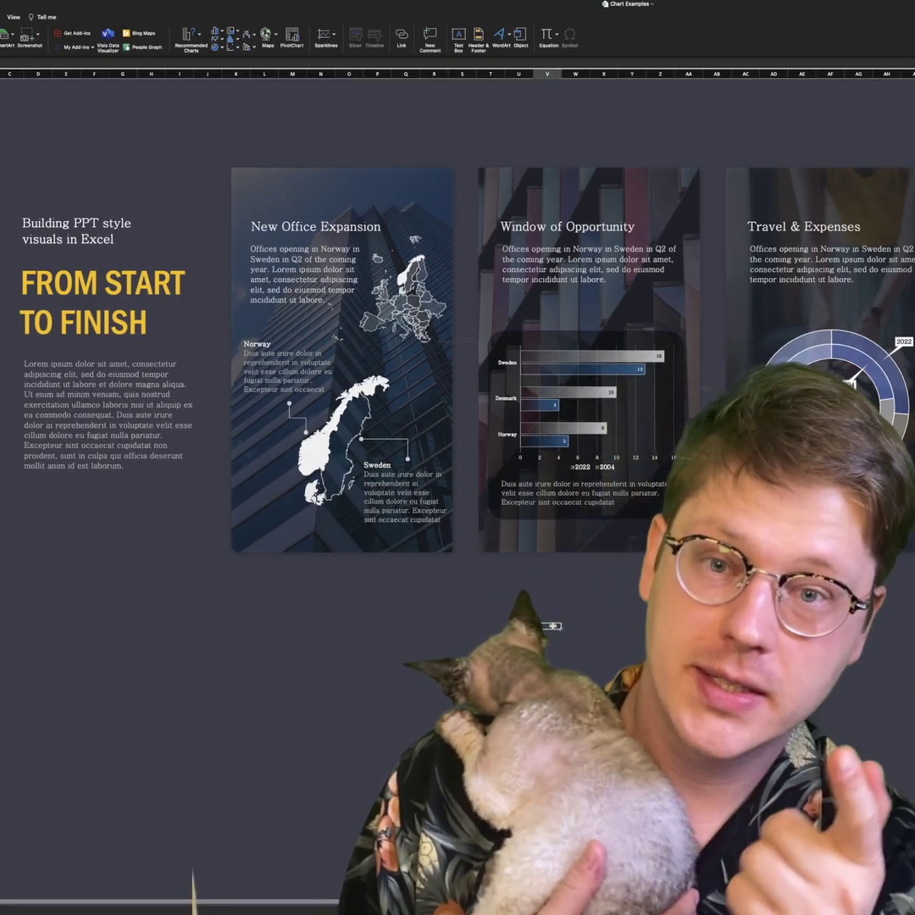